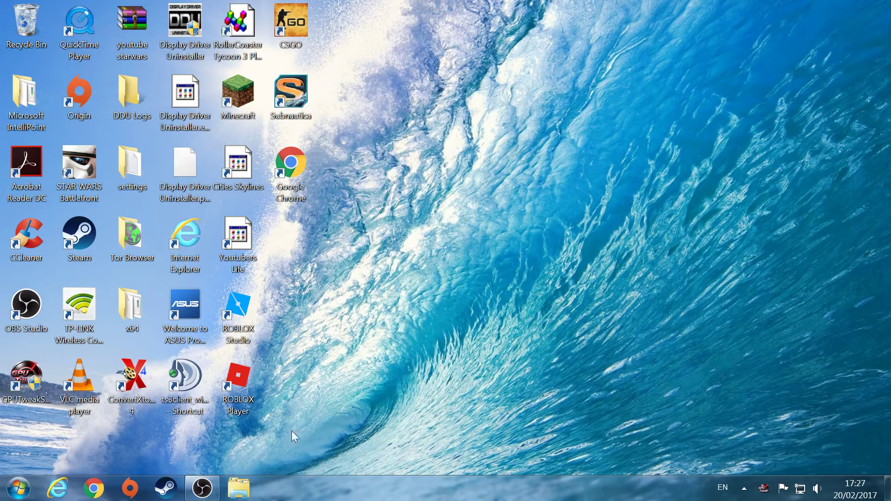
# Search Google for PIXLR in Internet Explorer and open the pixlr.com result.
pyautogui.click(59, 494)
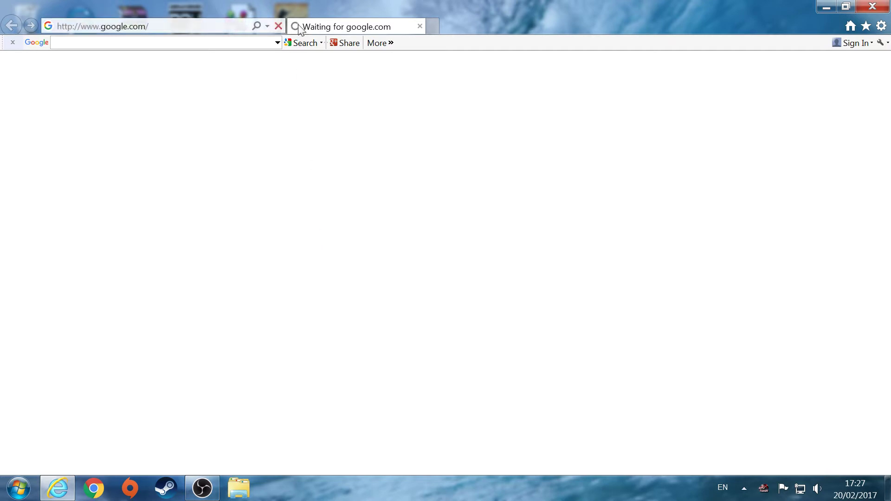
pyautogui.write('P')
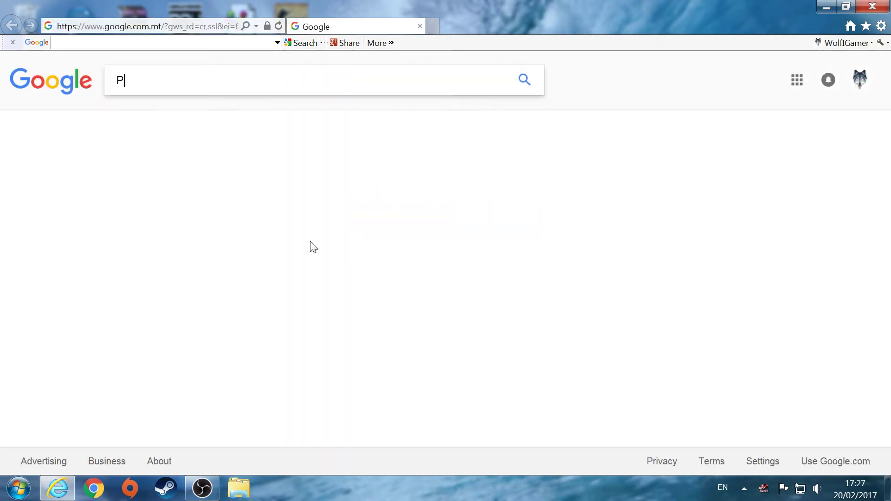
pyautogui.write('IXLR')
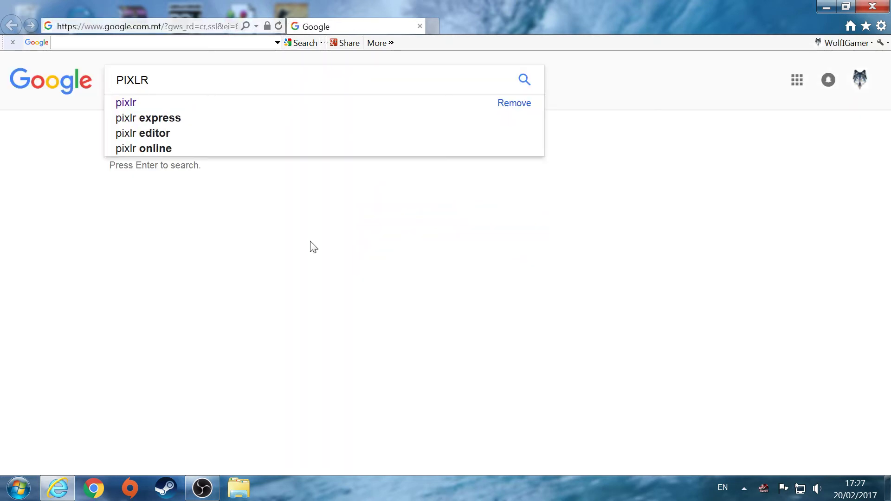
pyautogui.press('Return')
pyautogui.click(158, 180)
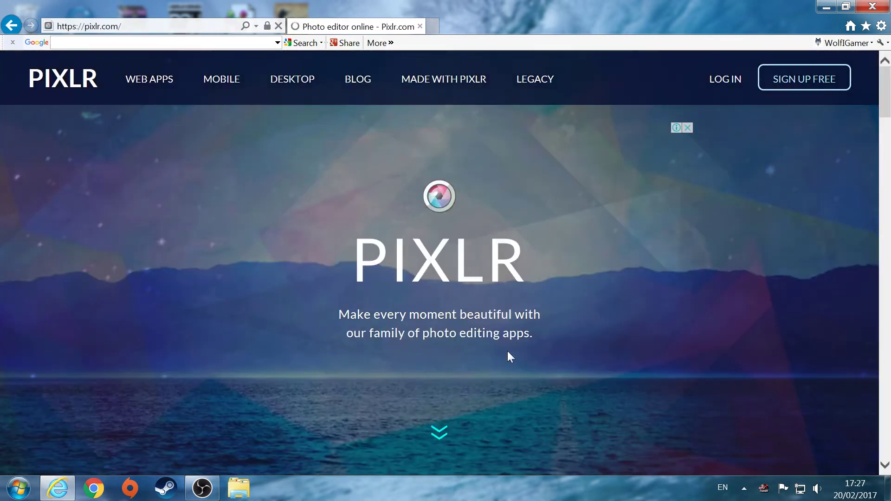
# Launch the Pixlr Editor web app and choose Open Image From Computer.
pyautogui.moveTo(885, 88); pyautogui.dragTo(889, 211)
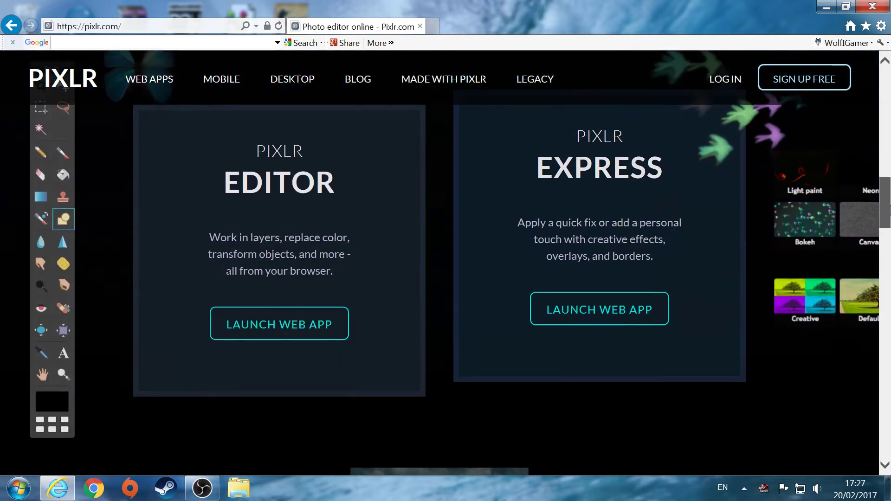
pyautogui.click(328, 335)
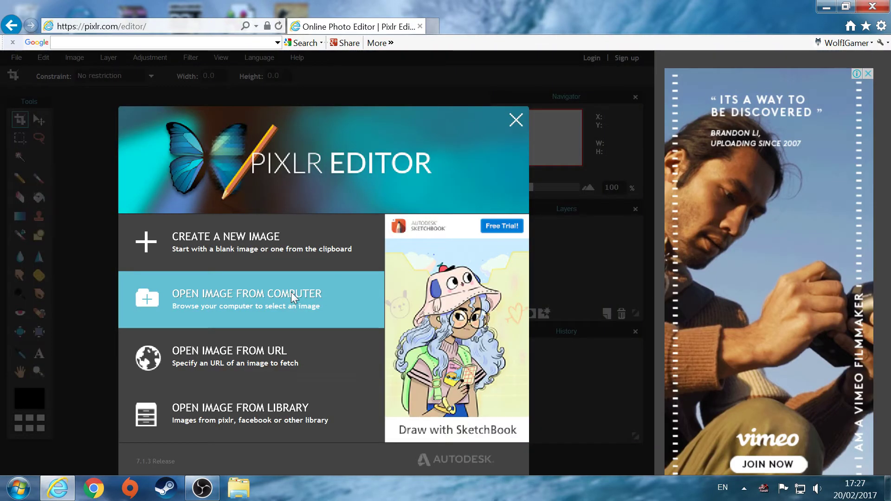
pyautogui.click(290, 292)
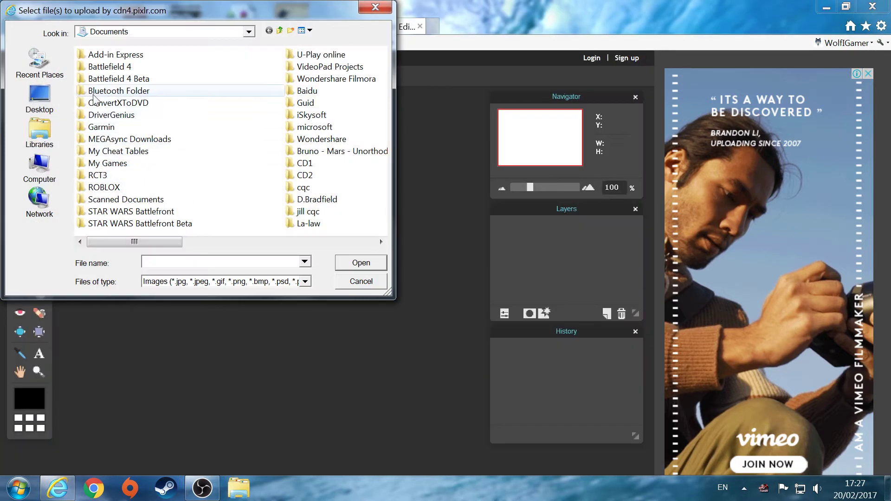
# Browse the Pictures library, cancel without opening a file, and open a new Google tab.
pyautogui.click(50, 151)
pyautogui.click(164, 140)
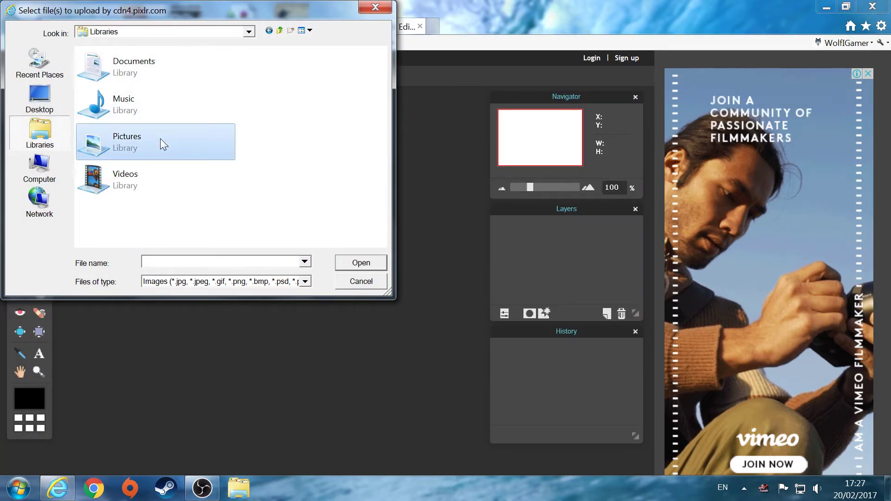
pyautogui.click(376, 7)
pyautogui.click(433, 26)
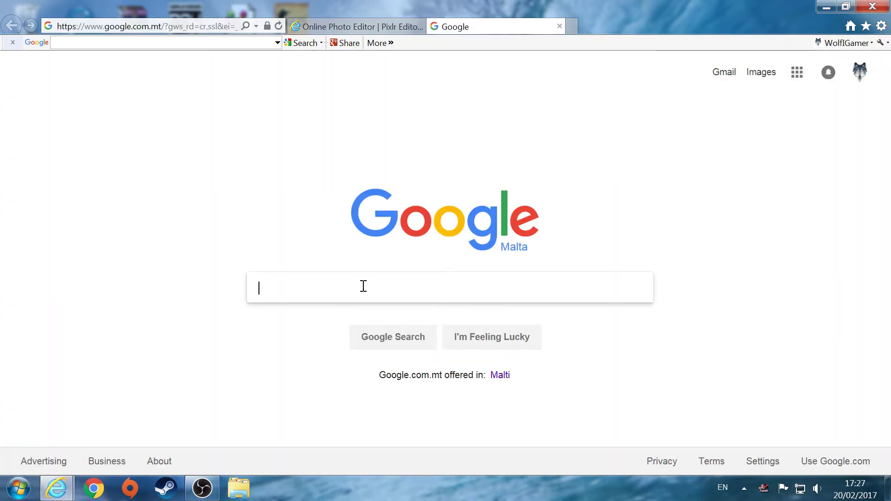
# Search Google Images for 'cool backgrounds', then refine it to 'cool backgrounds blue'.
pyautogui.write('c')
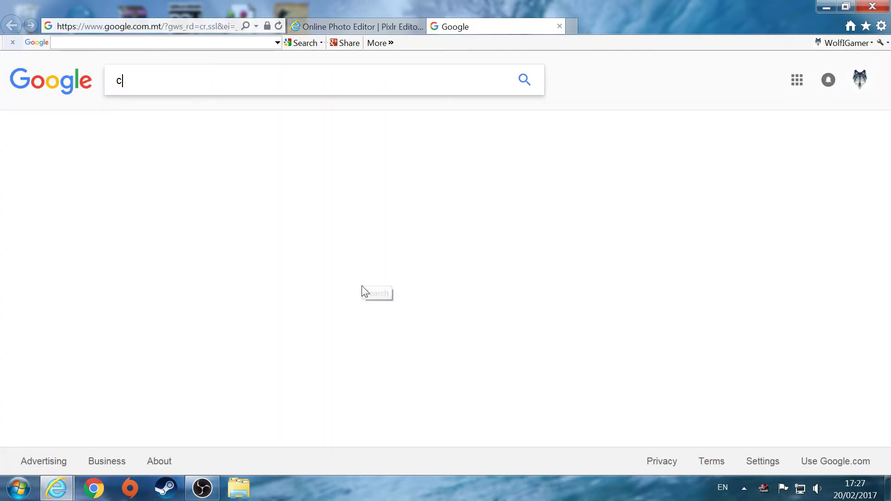
pyautogui.write('ool ba')
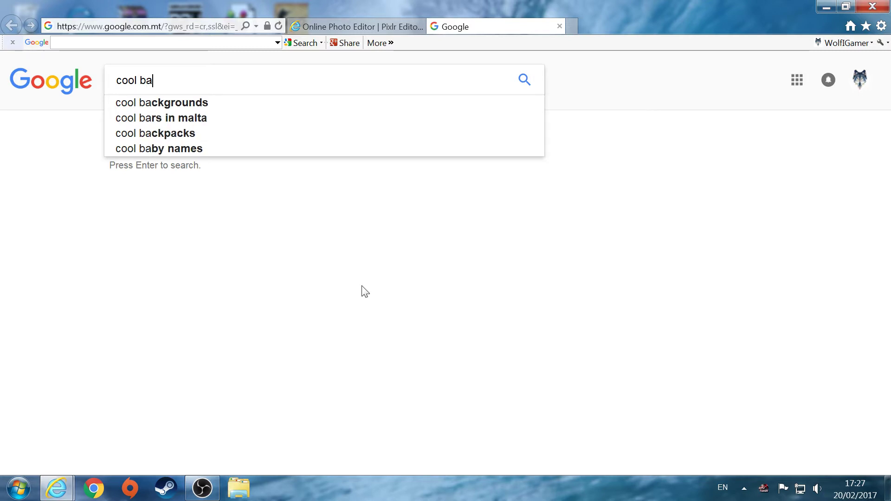
pyautogui.write('ckground')
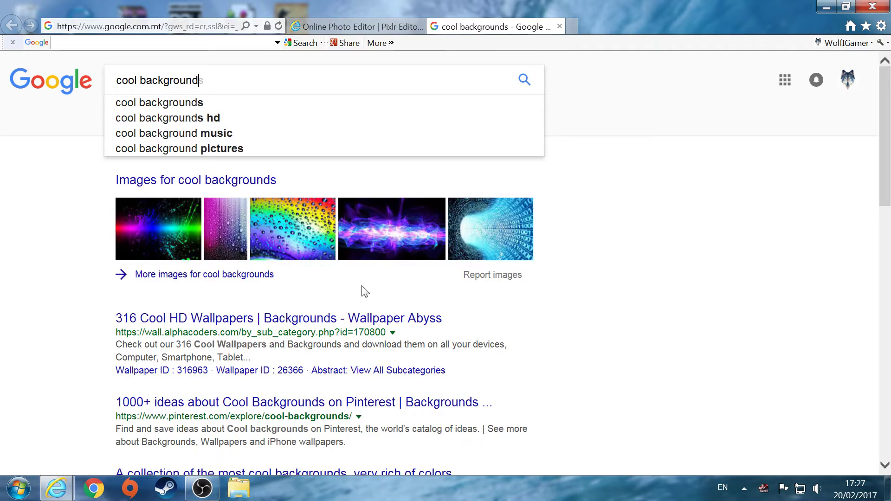
pyautogui.click(213, 106)
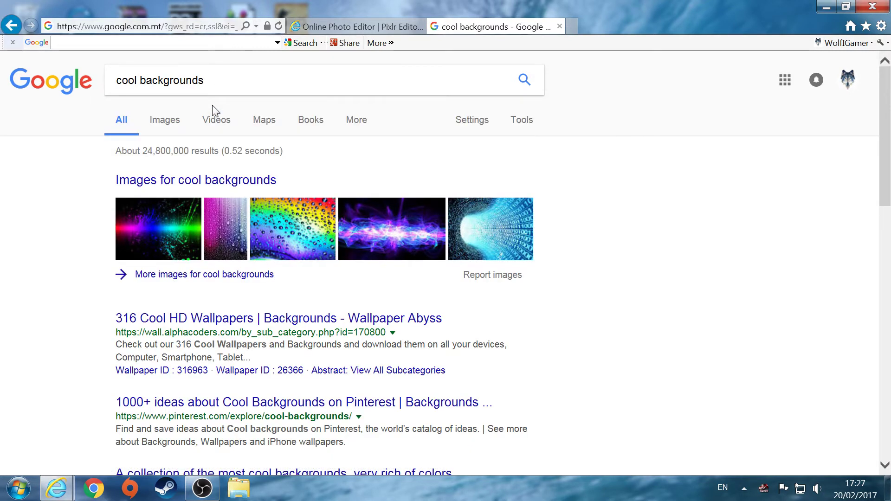
pyautogui.click(178, 123)
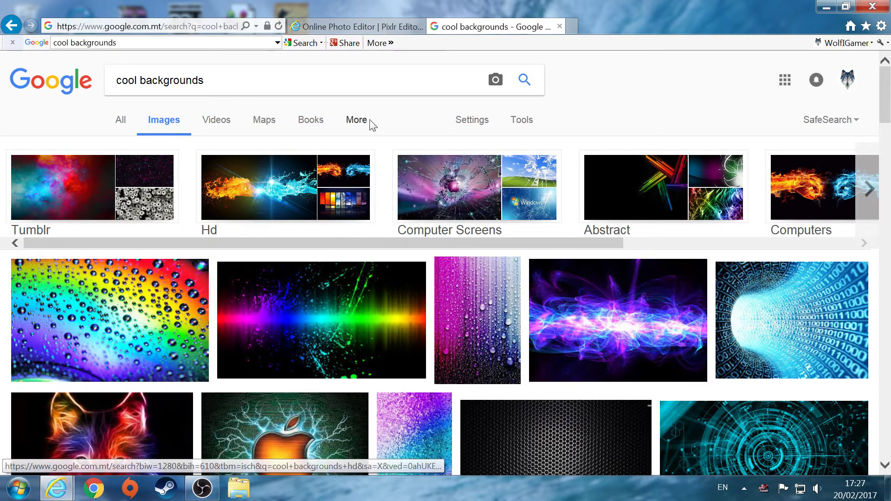
pyautogui.click(288, 80)
pyautogui.write('bl')
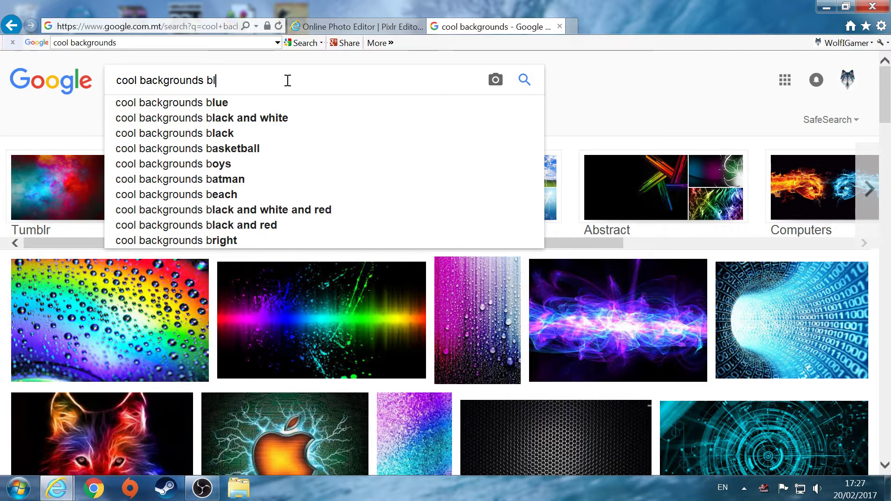
pyautogui.write('ue')
pyautogui.press('Return')
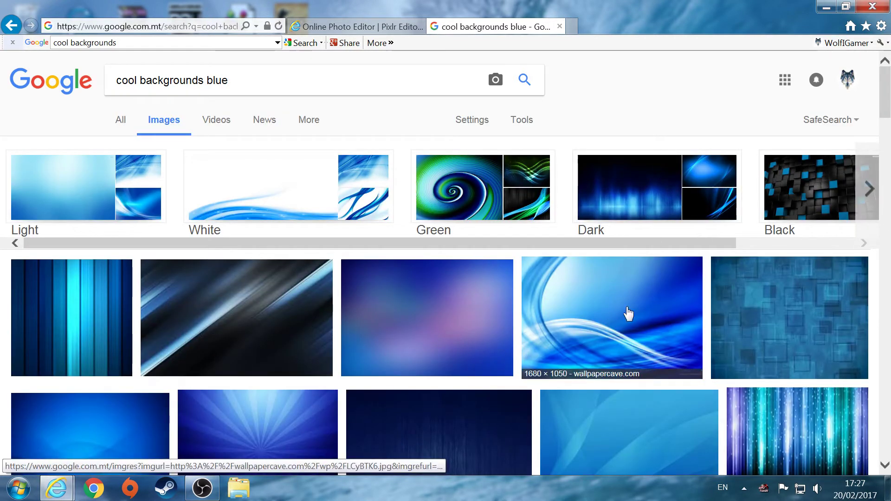
pyautogui.moveTo(427, 317)
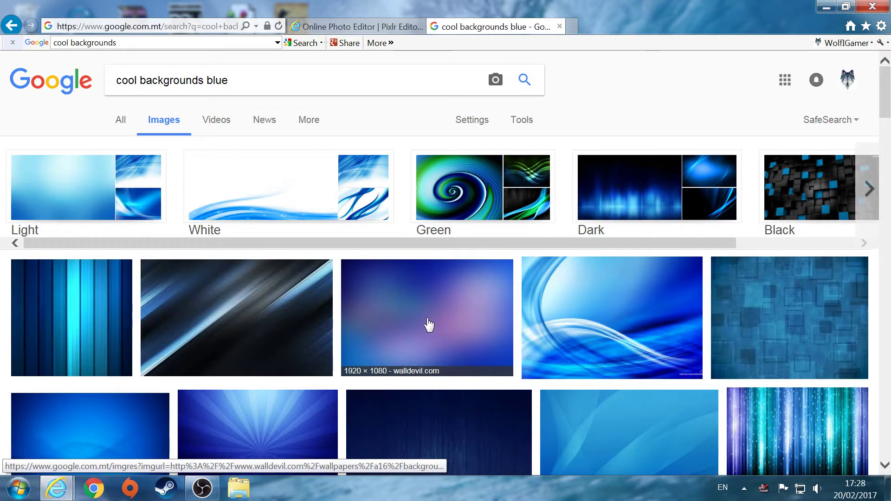
# Save the blurry blue wallpaper as JPEG into Wolfi Pics Youtube and return to Pixlr.
pyautogui.click(428, 321)
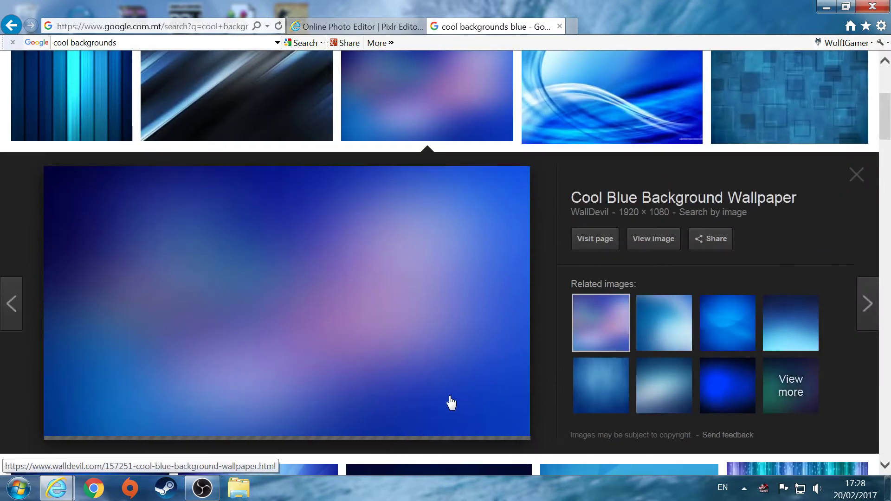
pyautogui.rightClick(417, 381)
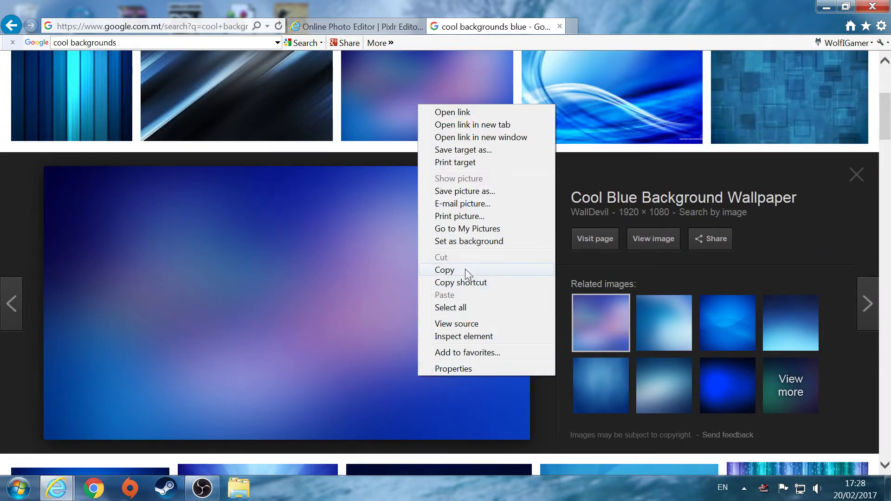
pyautogui.click(488, 191)
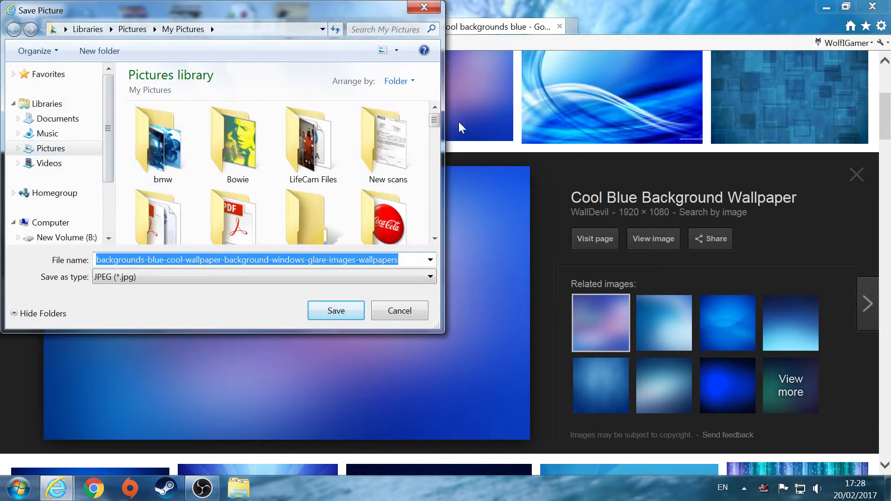
pyautogui.moveTo(437, 125); pyautogui.dragTo(441, 146)
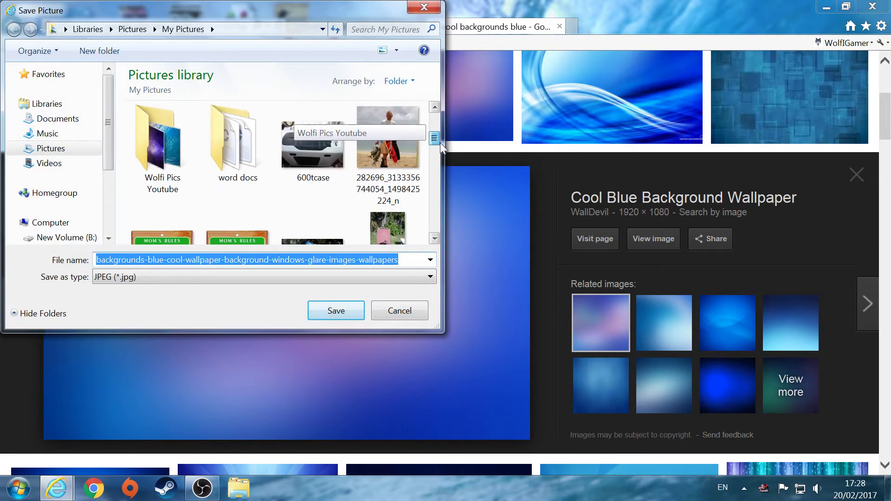
pyautogui.doubleClick(181, 143)
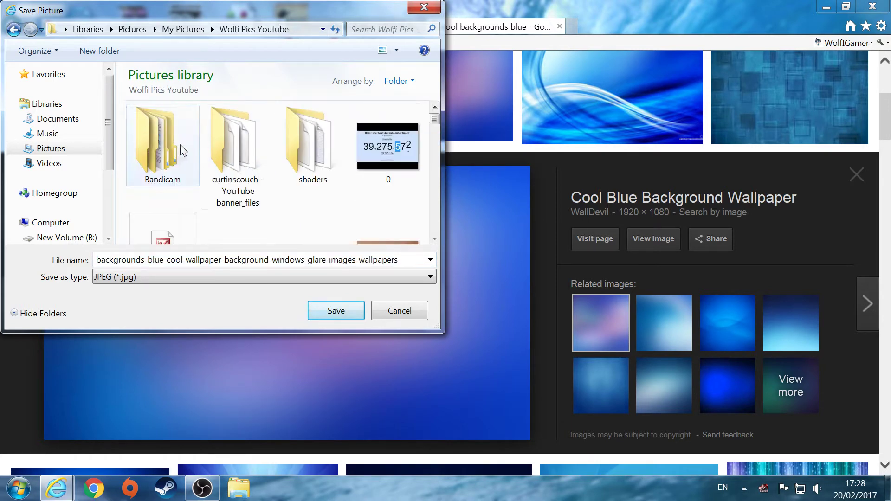
pyautogui.click(332, 313)
pyautogui.click(340, 23)
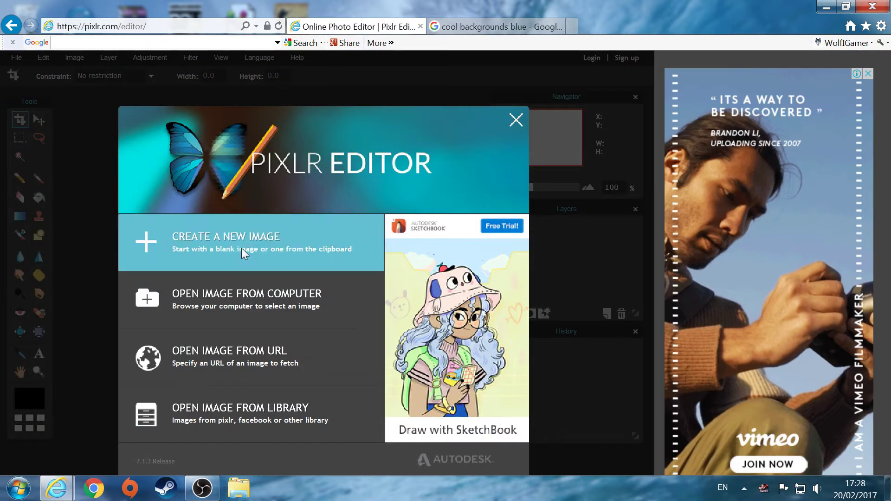
# Open the saved blue background from Wolfi Pics Youtube and maximize its document window.
pyautogui.click(229, 294)
pyautogui.click(40, 133)
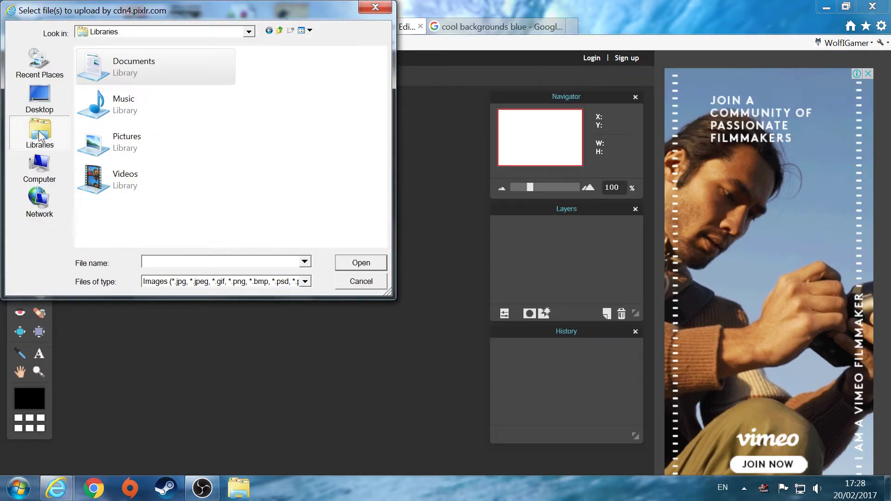
pyautogui.doubleClick(119, 147)
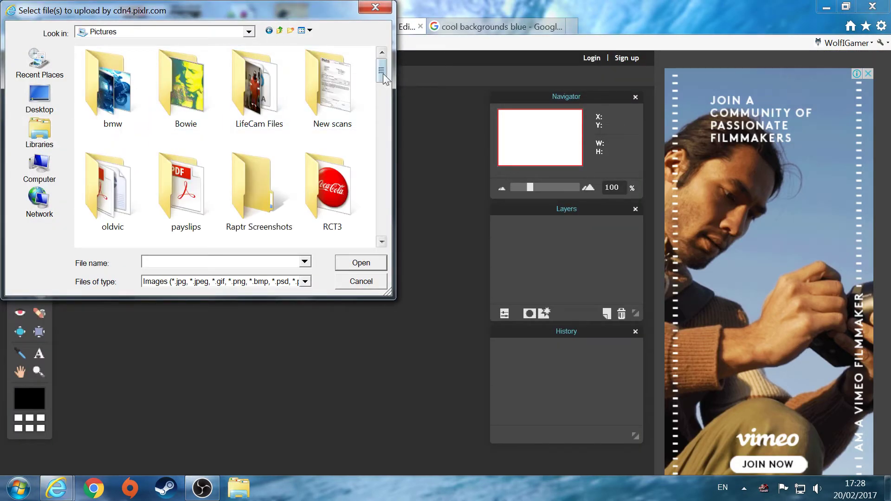
pyautogui.moveTo(382, 70); pyautogui.dragTo(381, 96)
pyautogui.doubleClick(182, 139)
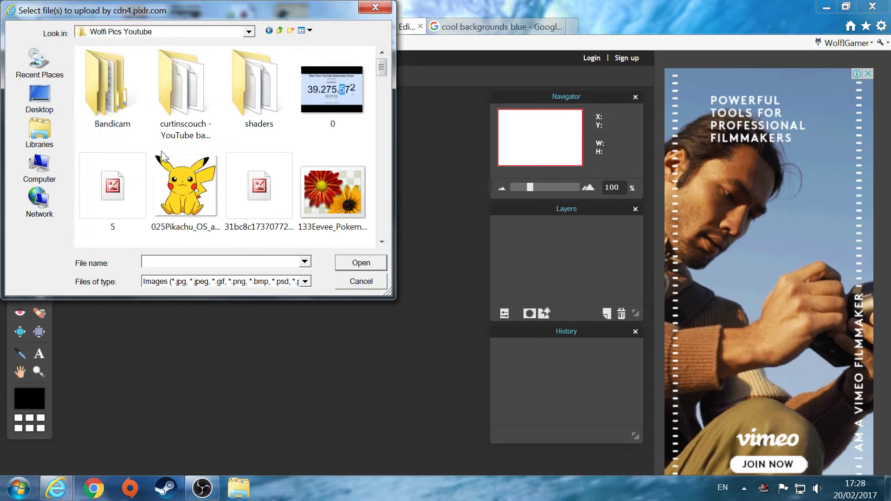
pyautogui.moveTo(381, 75); pyautogui.dragTo(382, 97)
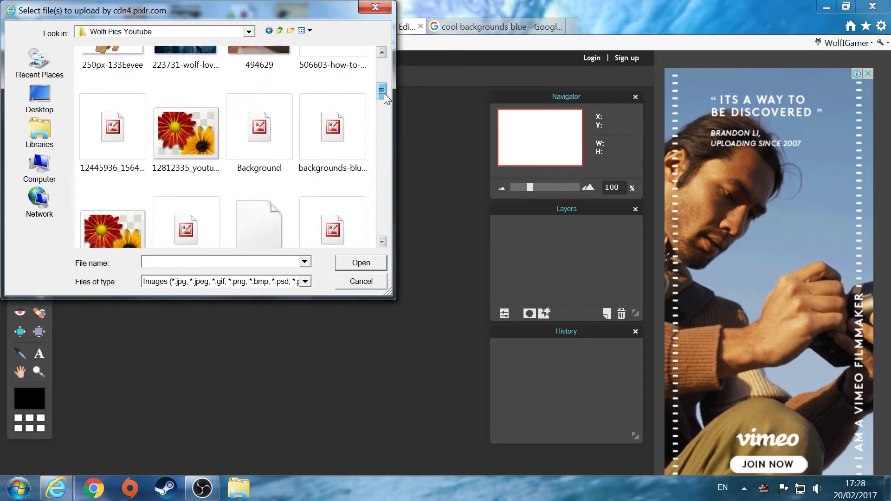
pyautogui.doubleClick(319, 167)
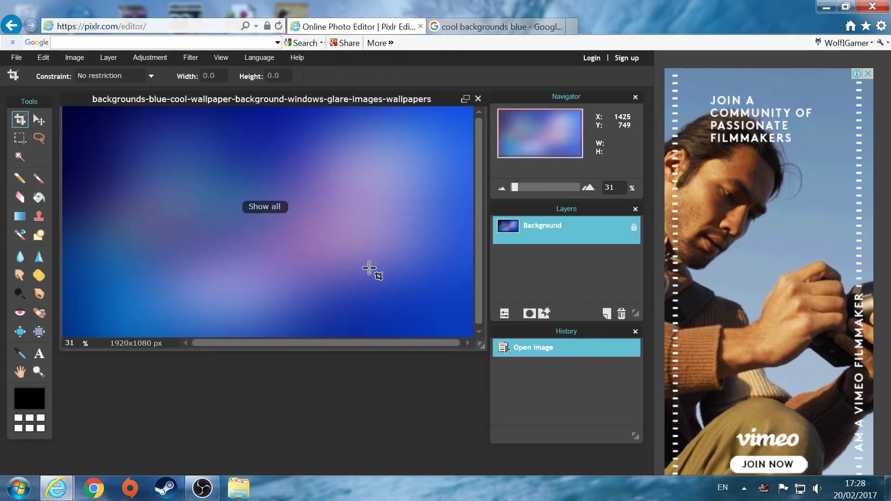
pyautogui.click(465, 100)
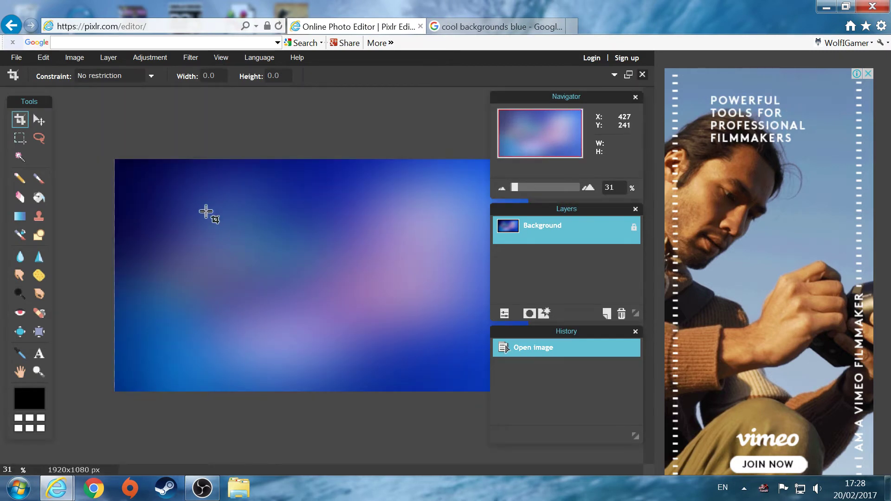
pyautogui.click(40, 355)
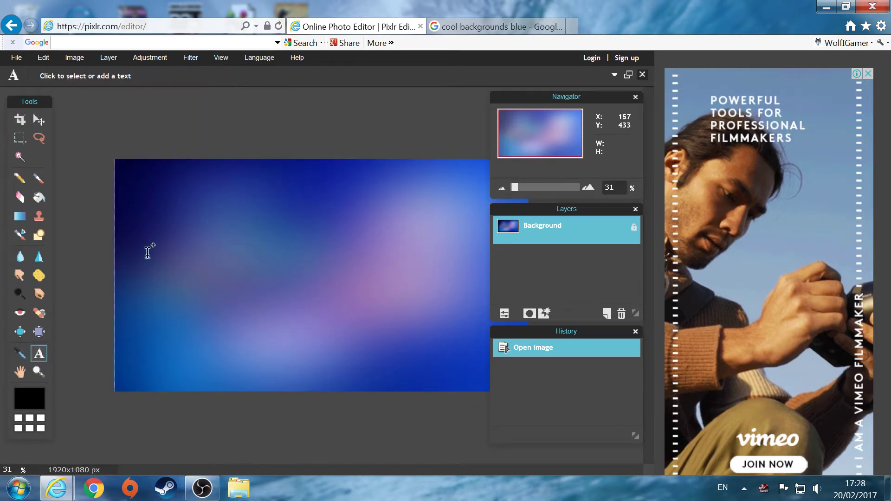
# Type 'HOW TO MAKE' near the upper left in Berlin Sans FB Demi.
pyautogui.click(145, 202)
pyautogui.write('HOW')
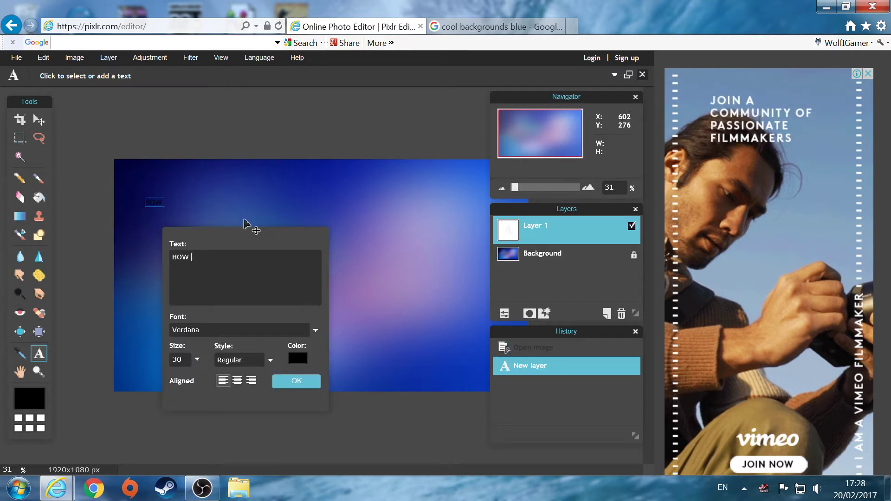
pyautogui.write('TO MAKE A')
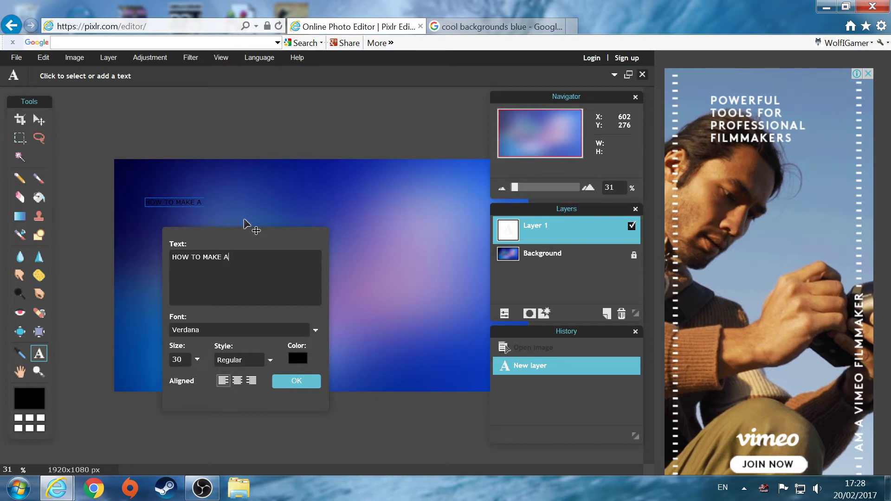
pyautogui.press('BackSpace')
pyautogui.press('BackSpace')
pyautogui.click(315, 330)
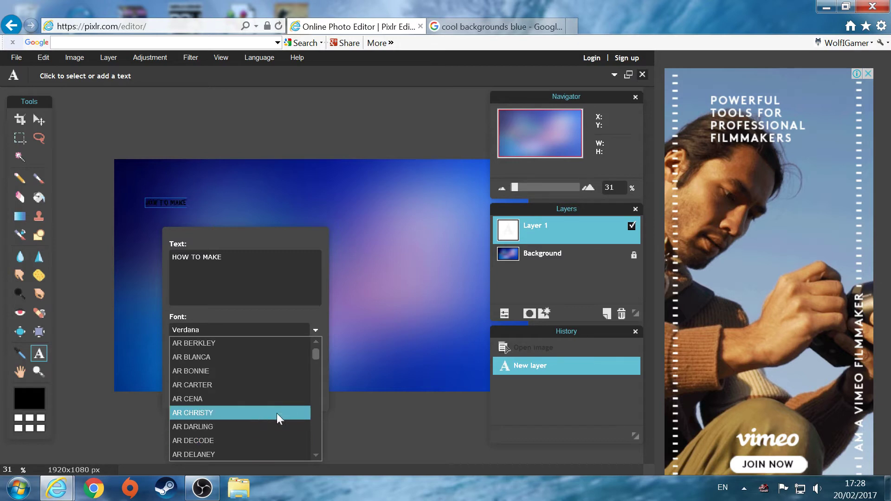
pyautogui.moveTo(315, 360); pyautogui.dragTo(317, 367)
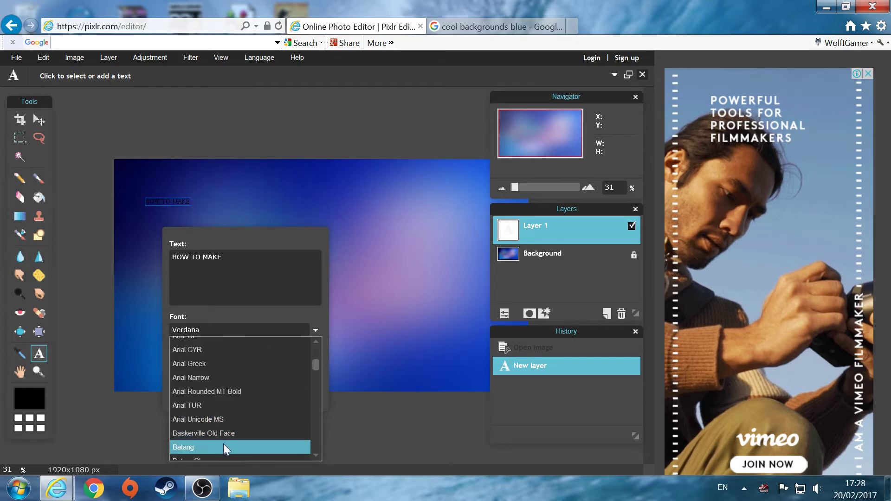
pyautogui.moveTo(316, 364); pyautogui.dragTo(316, 366)
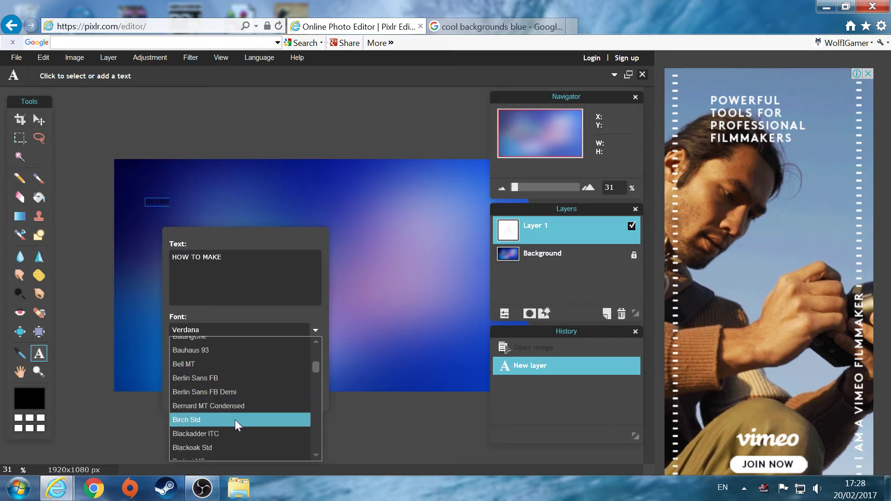
pyautogui.click(228, 392)
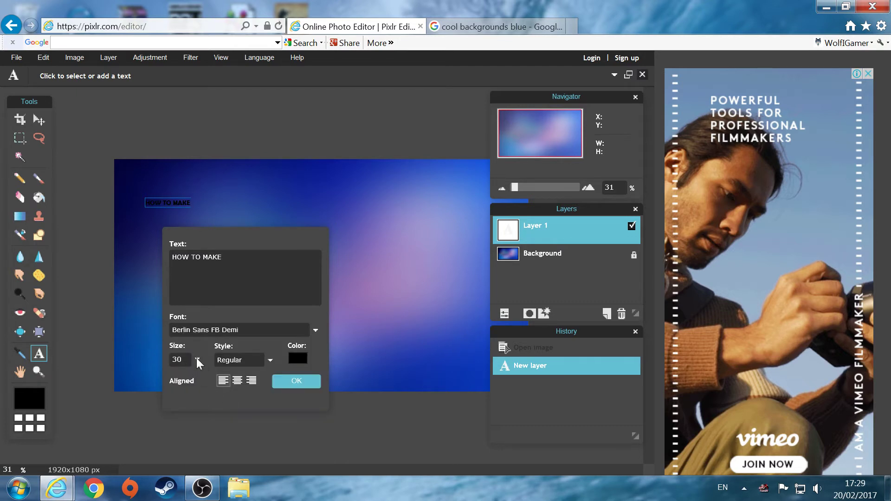
# Set the text size to 130 and colour to white, and confirm the text.
pyautogui.click(197, 359)
pyautogui.moveTo(146, 377); pyautogui.dragTo(222, 380)
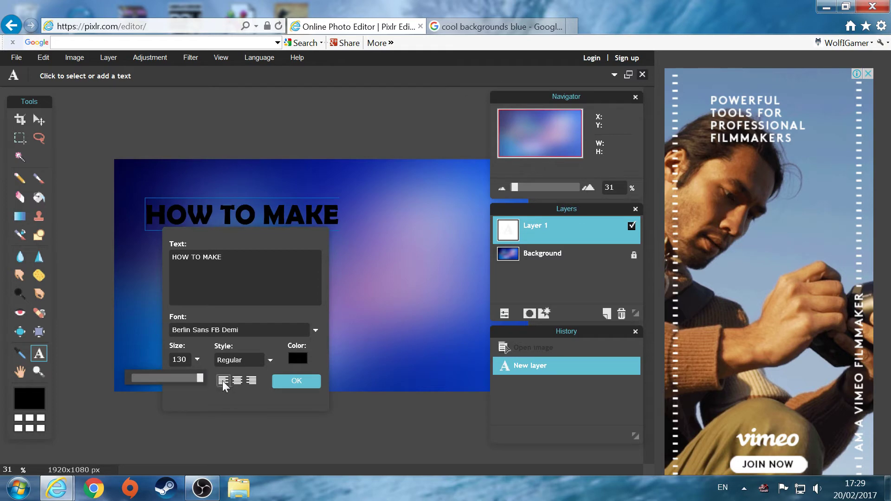
pyautogui.click(298, 358)
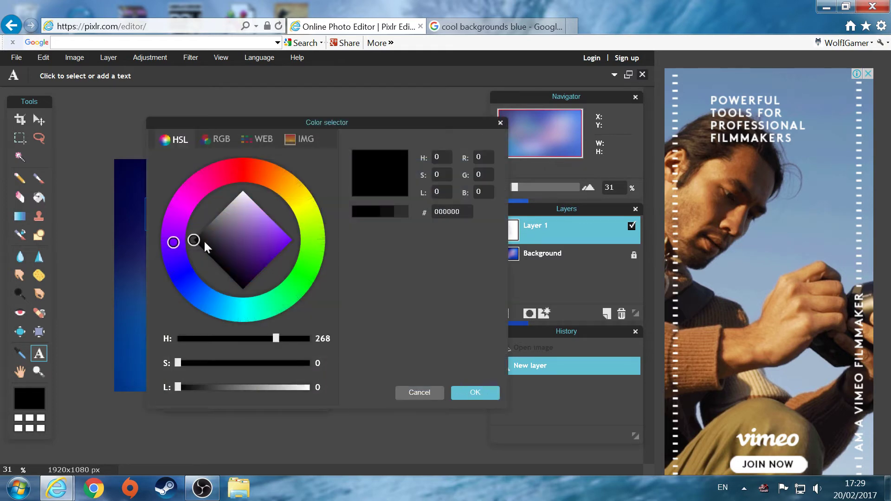
pyautogui.moveTo(204, 240)
pyautogui.mouseDown()
pyautogui.moveTo(264, 174)
pyautogui.moveTo(193, 197)
pyautogui.mouseUp()
pyautogui.click(243, 190)
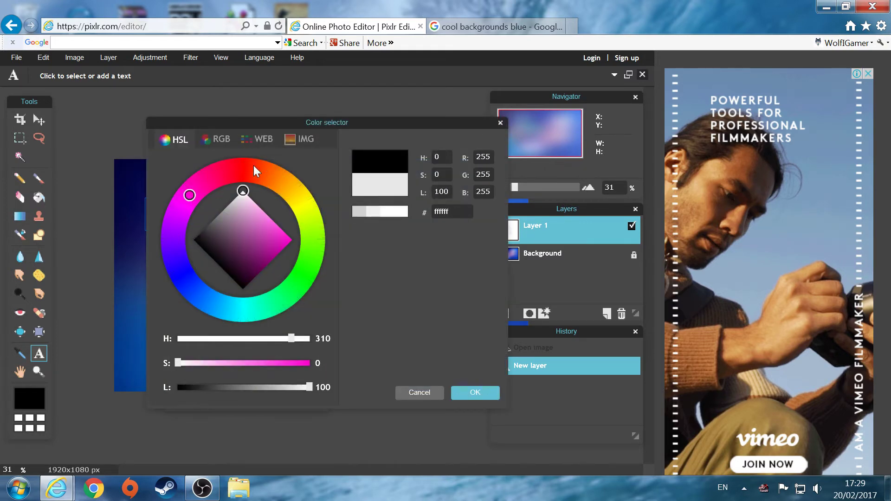
pyautogui.click(473, 393)
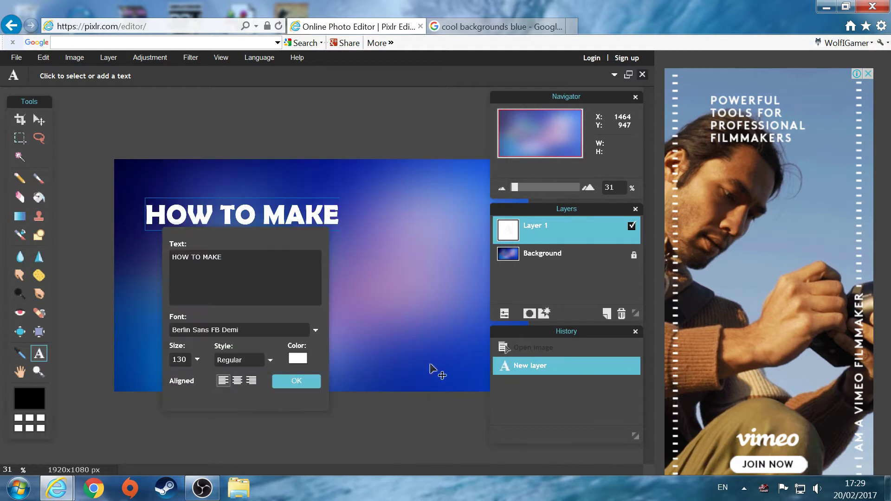
pyautogui.click(297, 381)
# Move the HOW TO MAKE text toward the top-left and rasterize its layer.
pyautogui.click(39, 120)
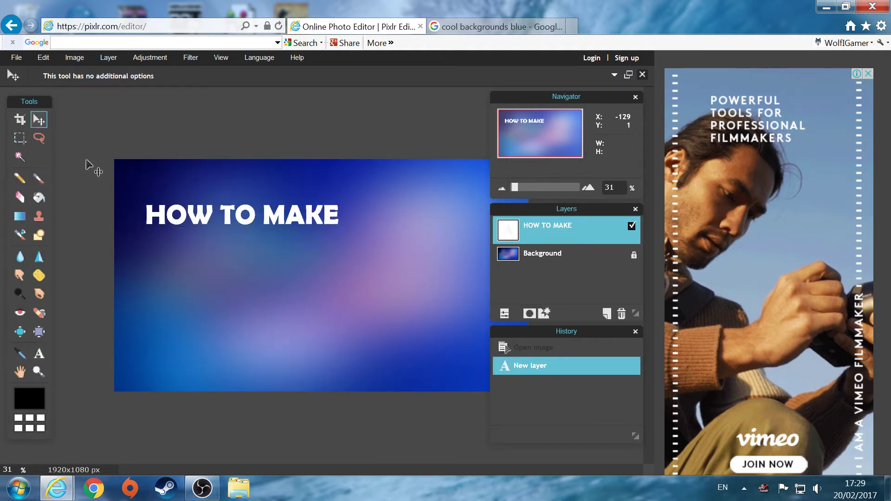
pyautogui.moveTo(243, 216); pyautogui.dragTo(222, 188)
pyautogui.rightClick(572, 232)
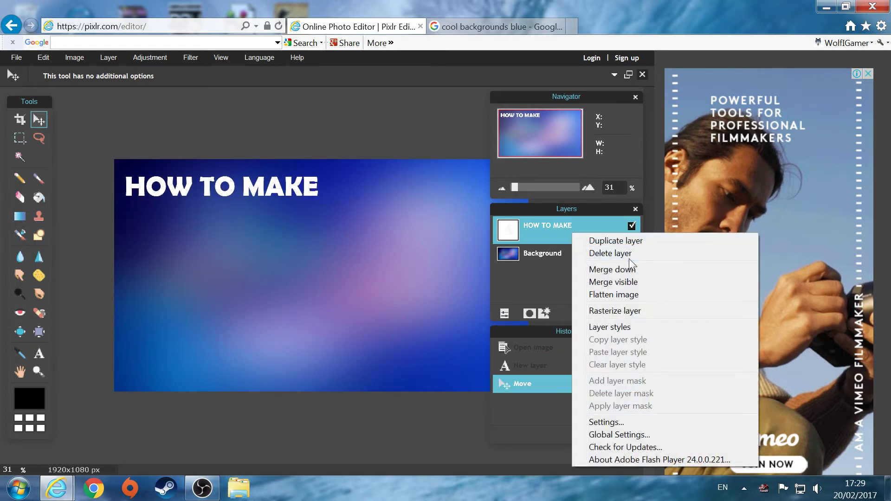
pyautogui.click(624, 310)
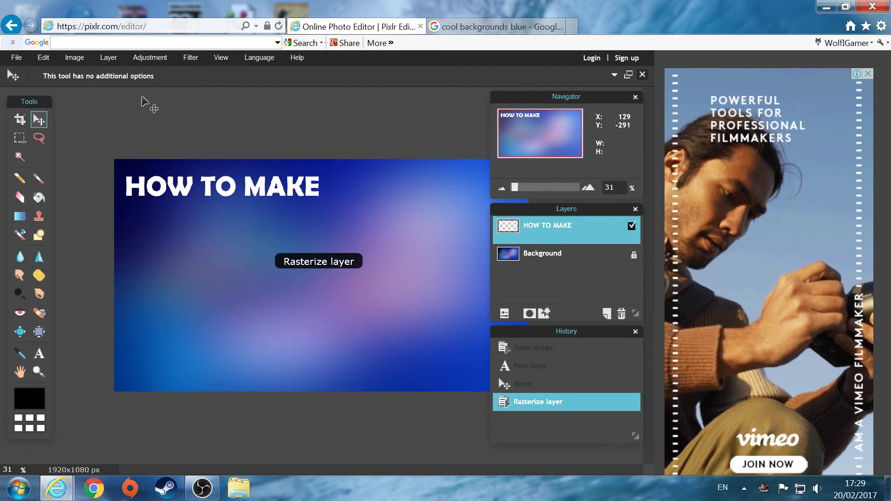
# Enlarge HOW TO MAKE with Free transform and place it in the top-left corner.
pyautogui.click(43, 57)
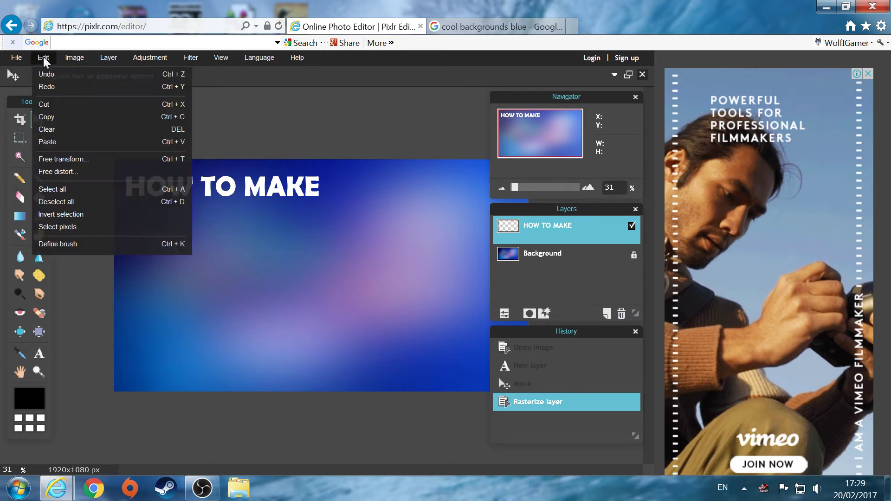
pyautogui.click(84, 160)
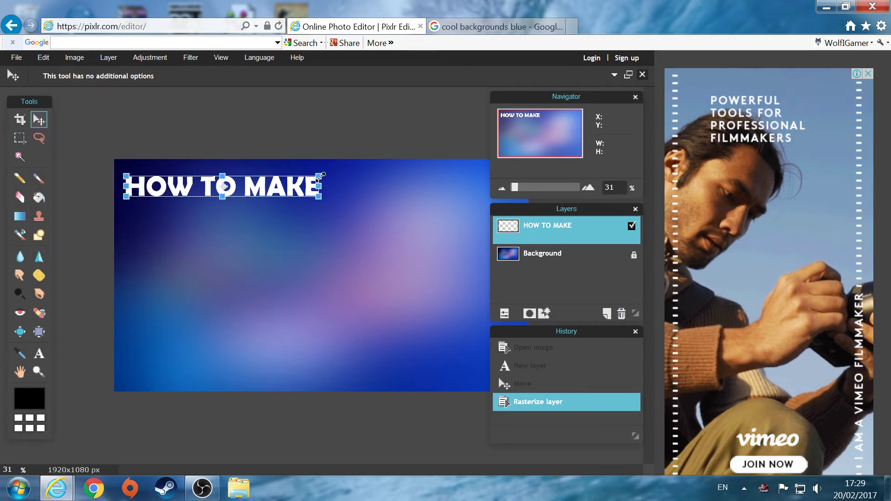
pyautogui.moveTo(320, 176); pyautogui.dragTo(339, 167)
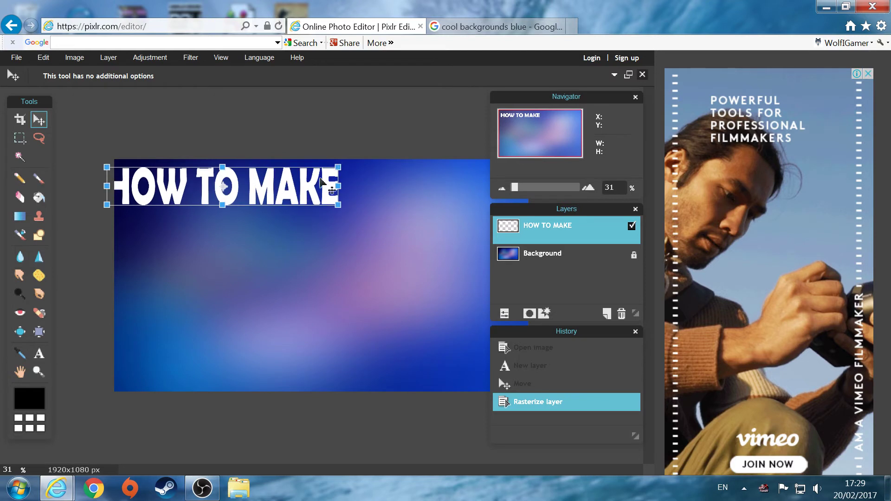
pyautogui.moveTo(276, 194)
pyautogui.mouseDown()
pyautogui.moveTo(291, 185)
pyautogui.moveTo(302, 194)
pyautogui.mouseUp()
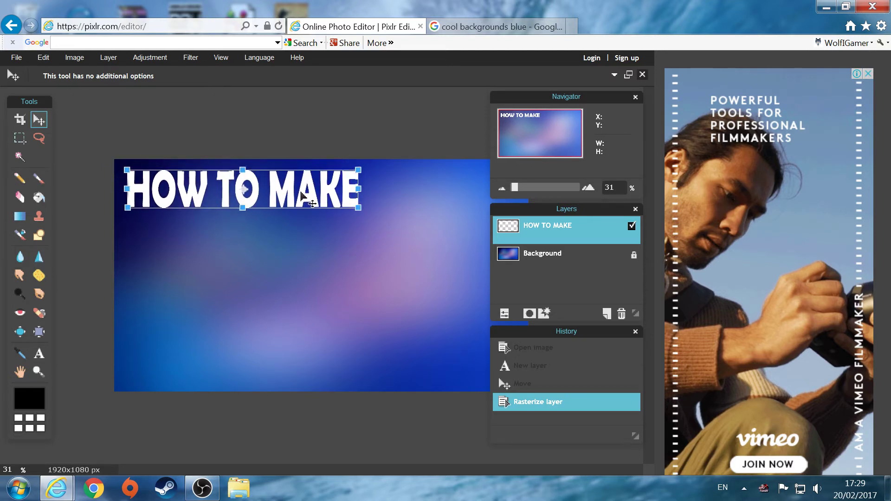
pyautogui.click(324, 279)
pyautogui.click(281, 291)
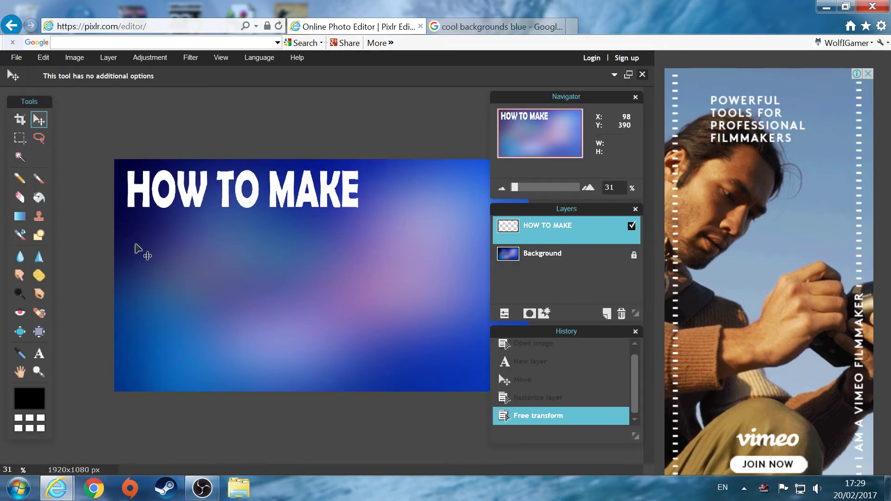
pyautogui.click(39, 353)
# Type 'A YOUTUBE' in a new text box below HOW TO MAKE.
pyautogui.click(133, 246)
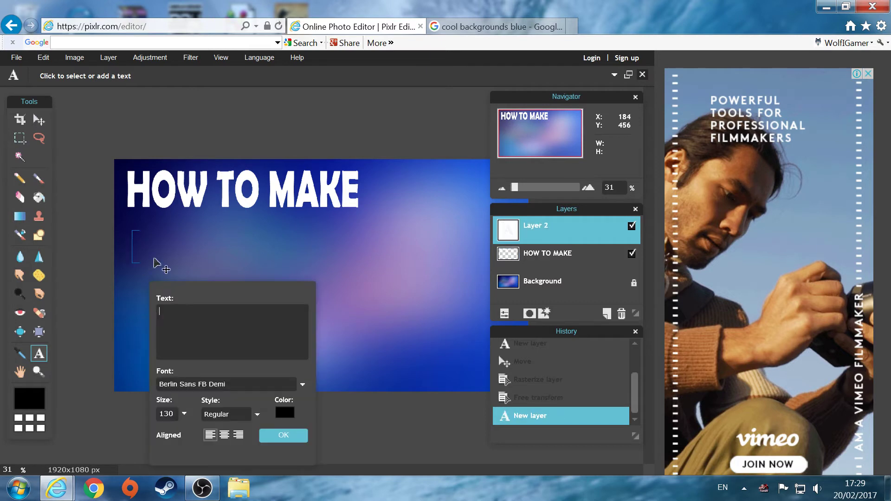
pyautogui.write('a')
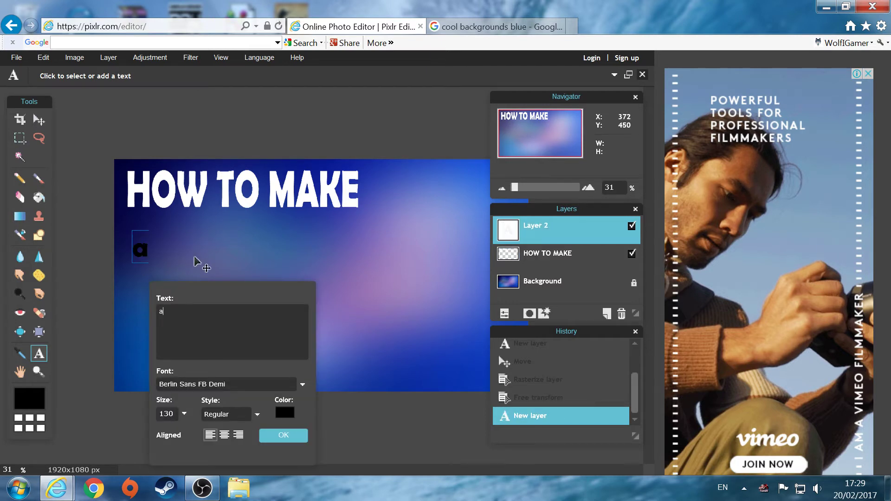
pyautogui.press('BackSpace')
pyautogui.write('A Y')
pyautogui.write('OUTUB')
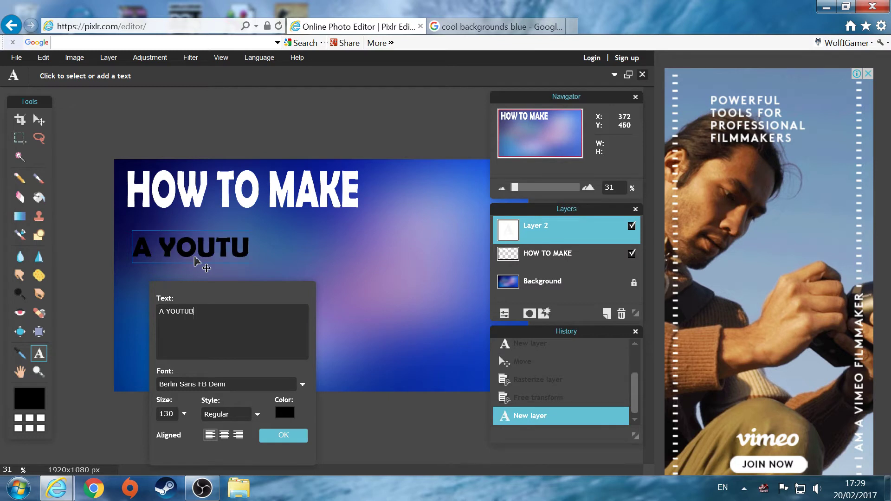
pyautogui.write('E THU')
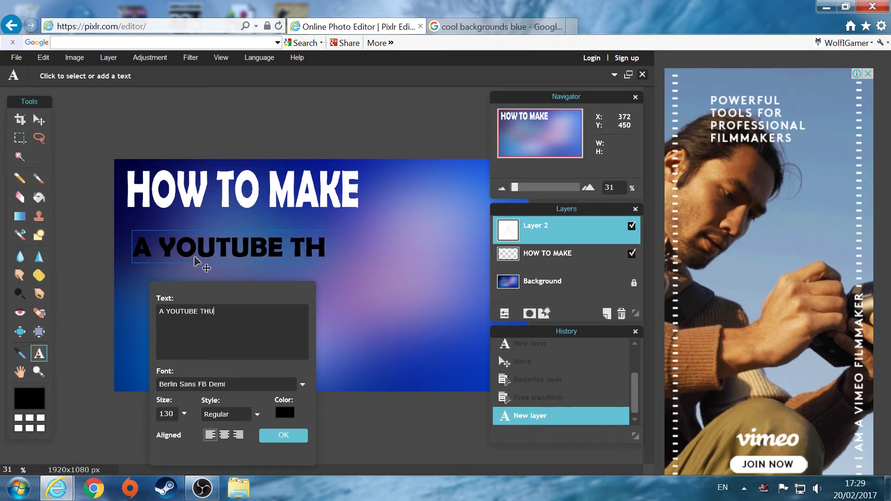
pyautogui.write('MBNAI')
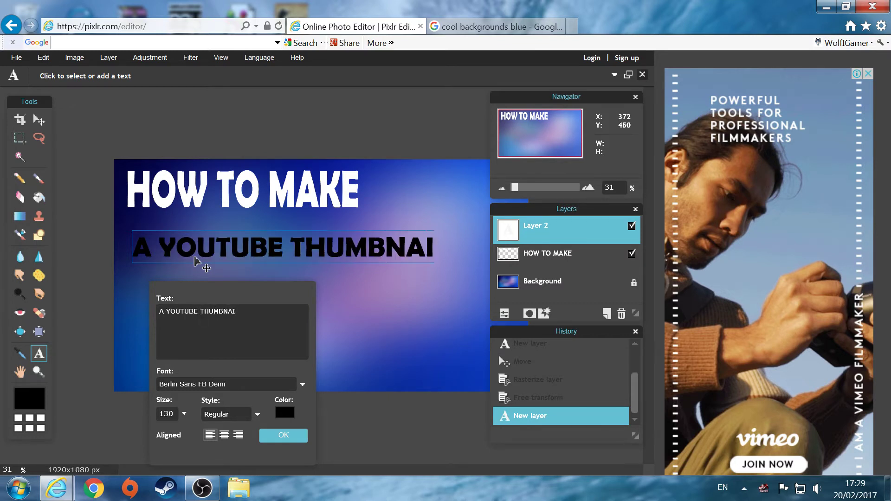
pyautogui.press('BackSpace')
pyautogui.press('BackSpace')
pyautogui.press('BackSpace')
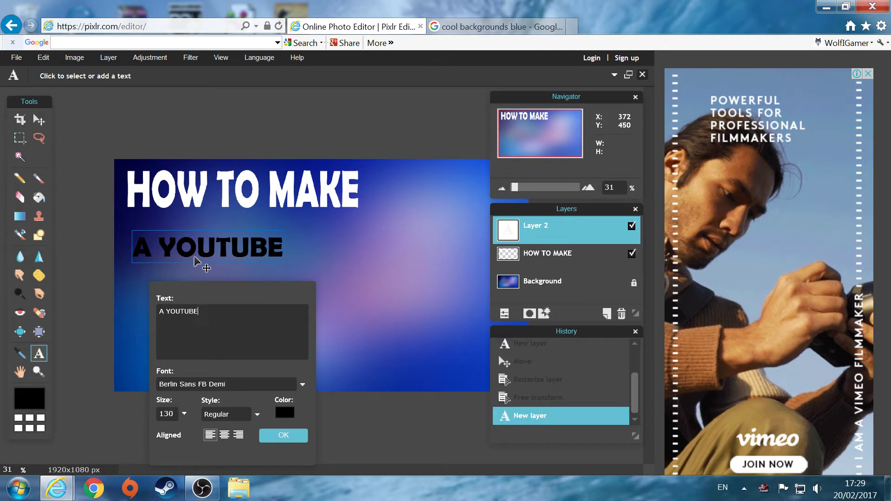
pyautogui.press('BackSpace')
pyautogui.write('BE')
# Make the A YOUTUBE text white and confirm the layer.
pyautogui.click(285, 413)
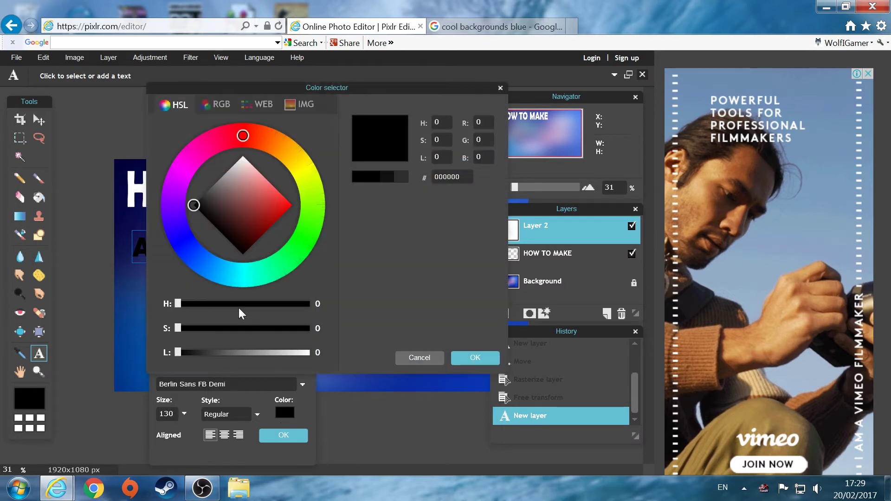
pyautogui.moveTo(216, 206); pyautogui.dragTo(259, 109)
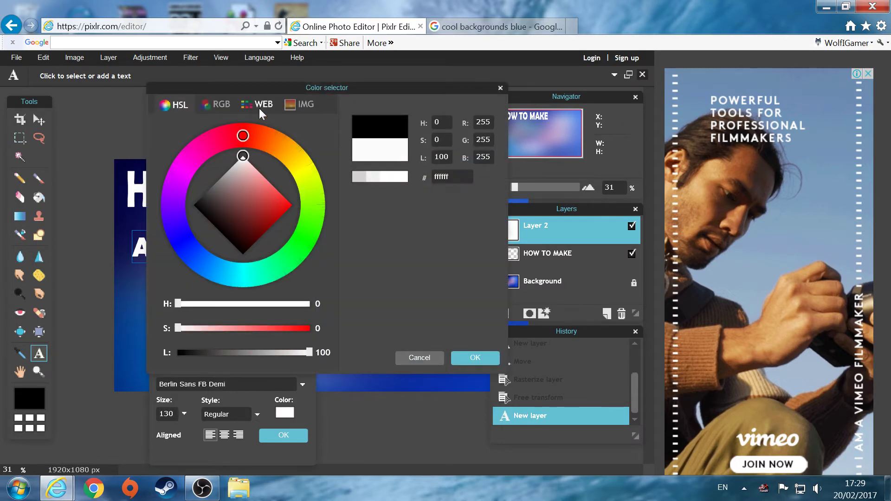
pyautogui.click(469, 358)
pyautogui.click(281, 436)
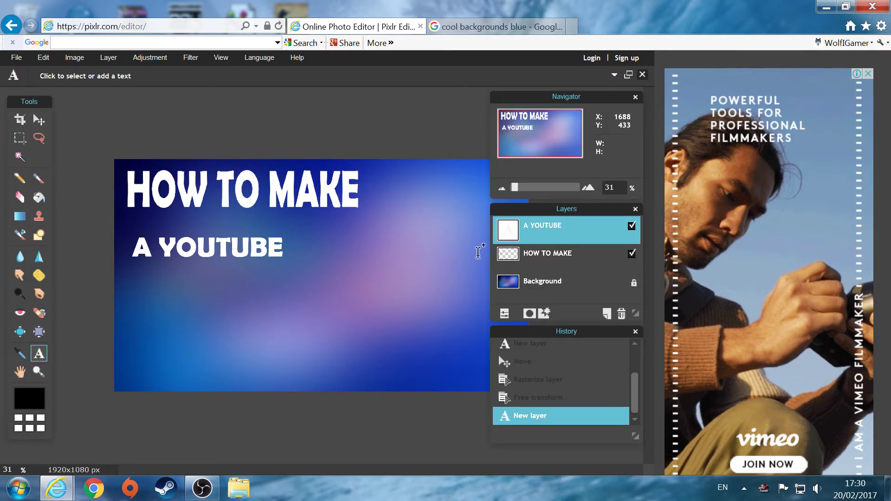
# Rasterize A YOUTUBE, enlarge it with Free transform, and align it beneath HOW TO MAKE.
pyautogui.rightClick(554, 229)
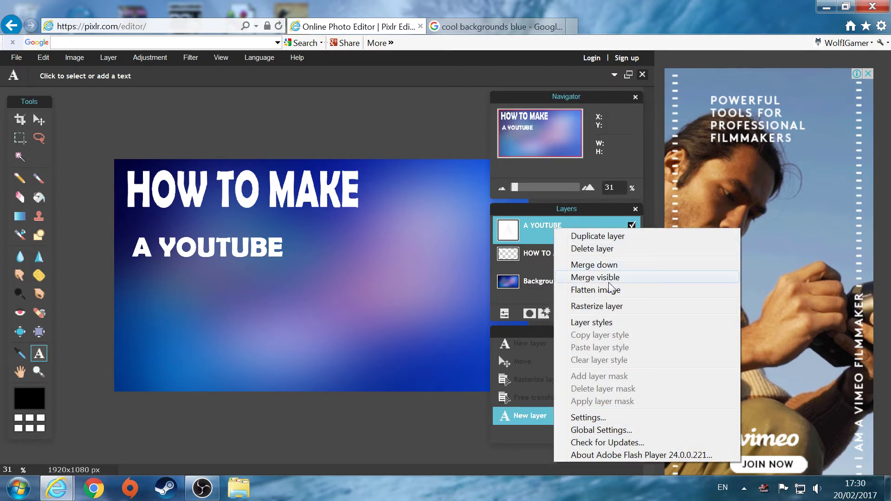
pyautogui.click(615, 307)
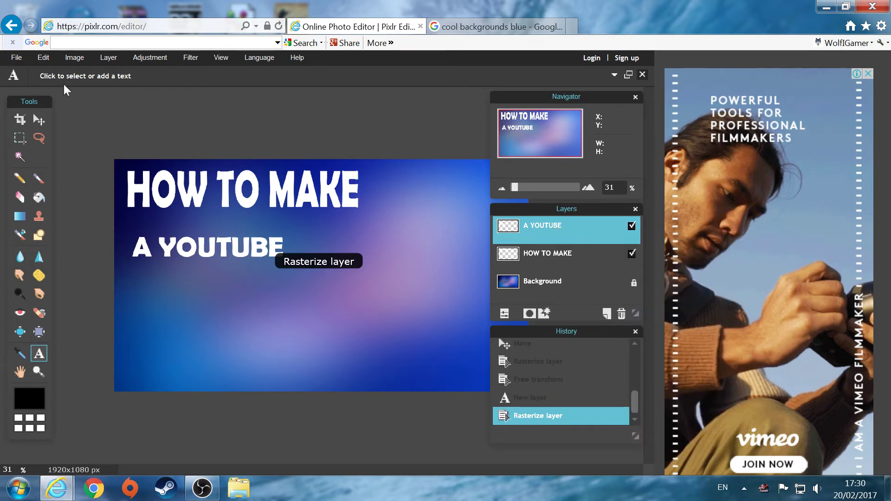
pyautogui.click(44, 57)
pyautogui.click(76, 160)
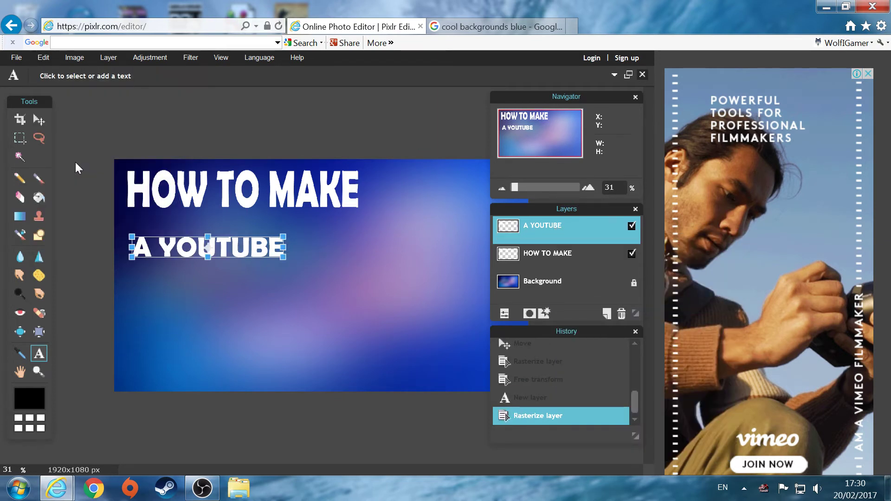
pyautogui.moveTo(282, 237); pyautogui.dragTo(313, 229)
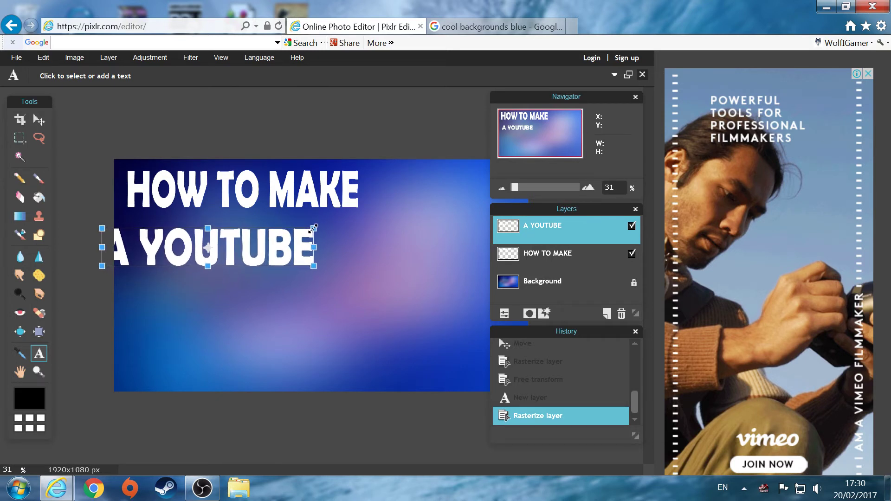
pyautogui.moveTo(251, 257); pyautogui.dragTo(270, 245)
pyautogui.click(284, 281)
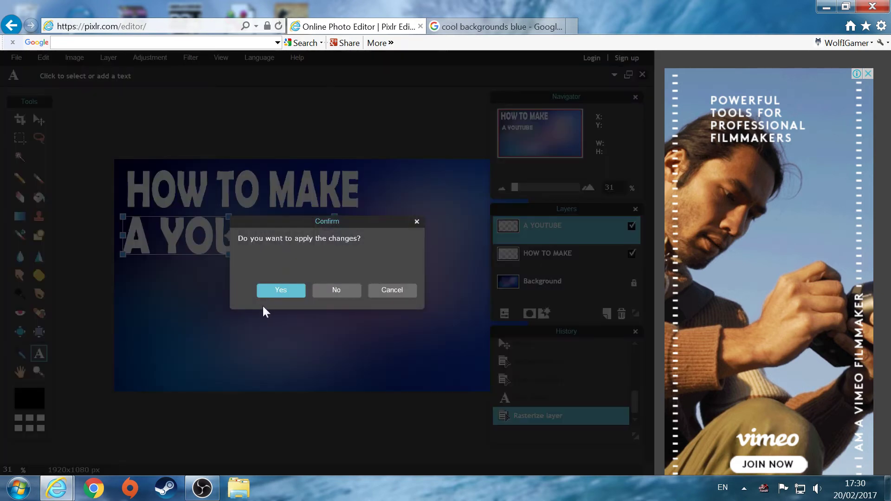
pyautogui.click(285, 291)
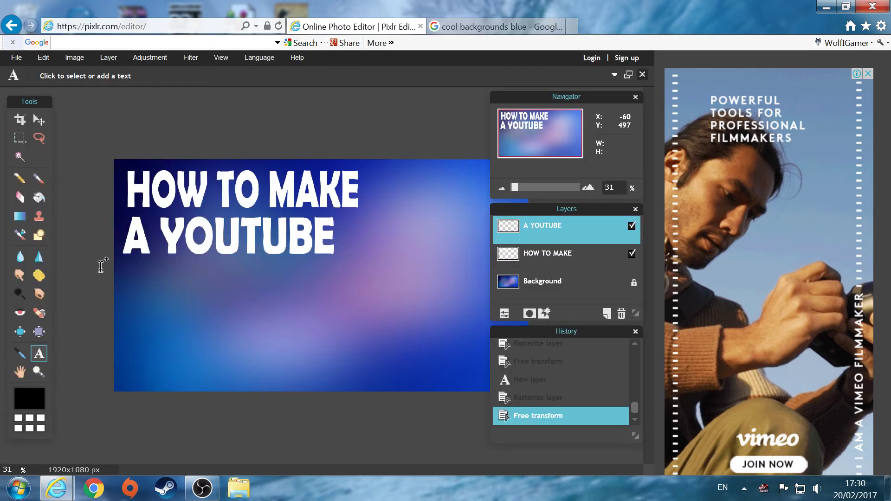
pyautogui.click(126, 287)
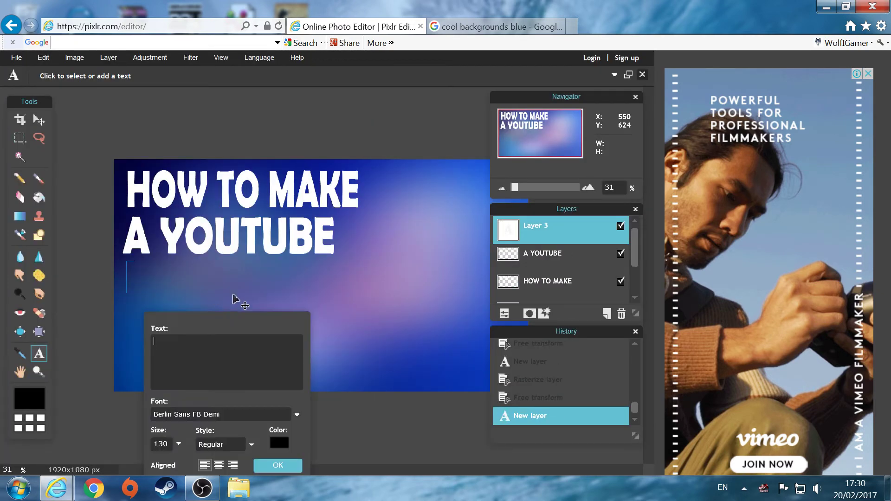
pyautogui.write('t')
pyautogui.press('BackSpace')
pyautogui.write('HUMB')
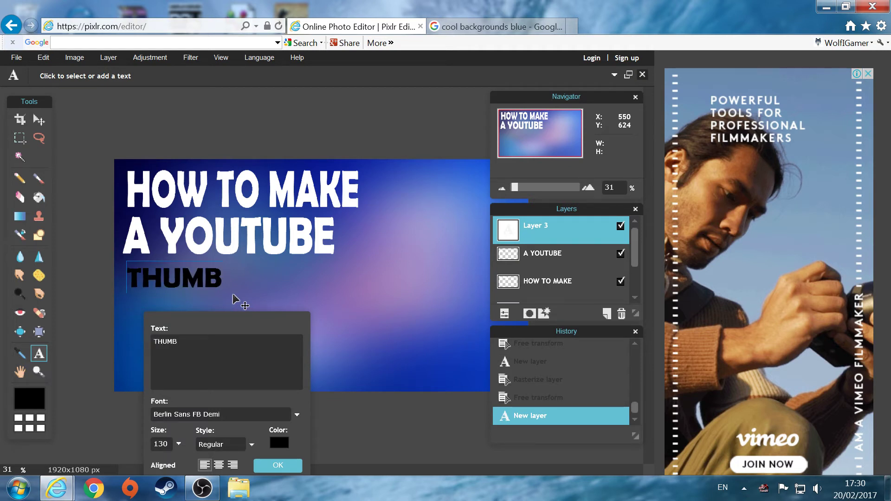
pyautogui.write('NAIL')
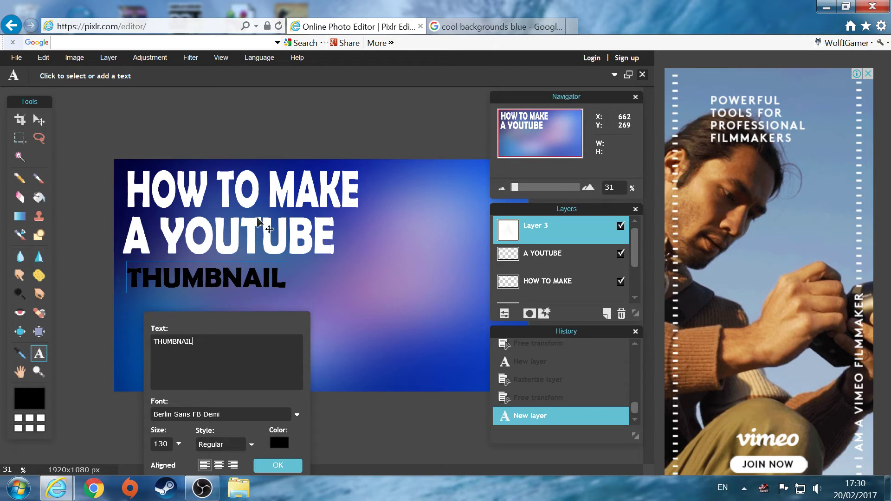
pyautogui.click(280, 443)
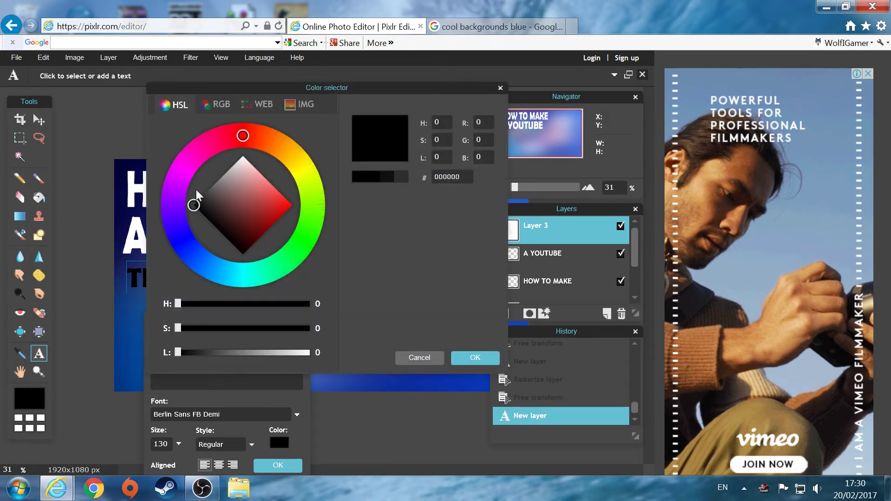
pyautogui.click(243, 149)
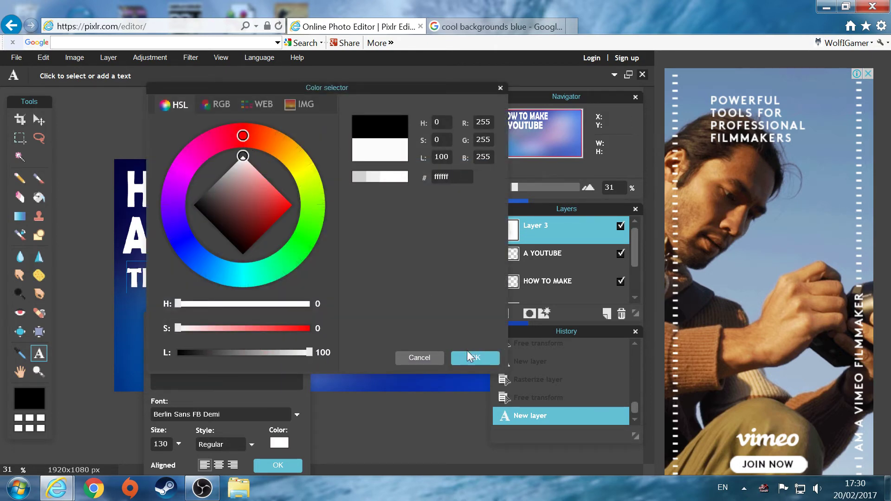
pyautogui.click(459, 360)
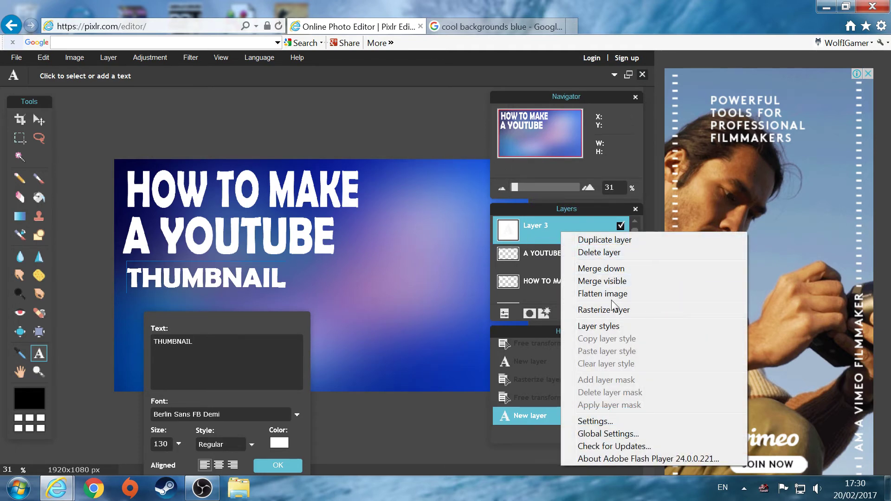
pyautogui.click(599, 253)
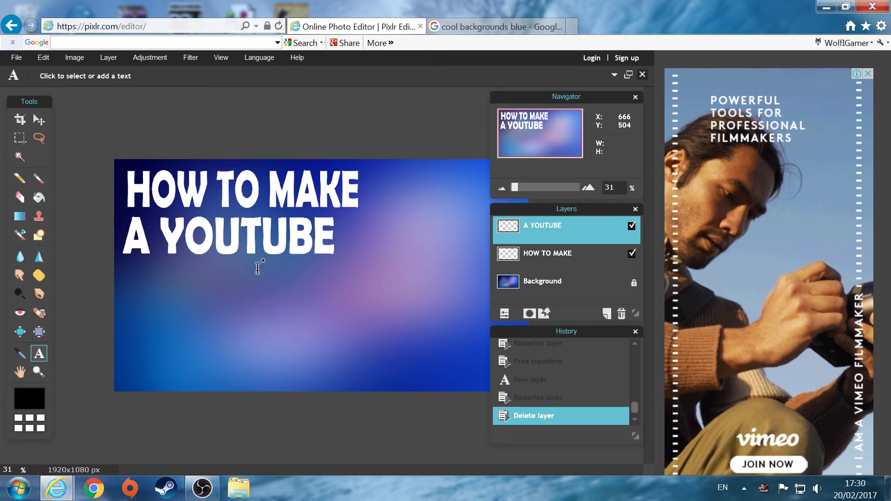
# Add a white 'THUMBNAIL' text line below A YOUTUBE.
pyautogui.click(132, 280)
pyautogui.write('HU')
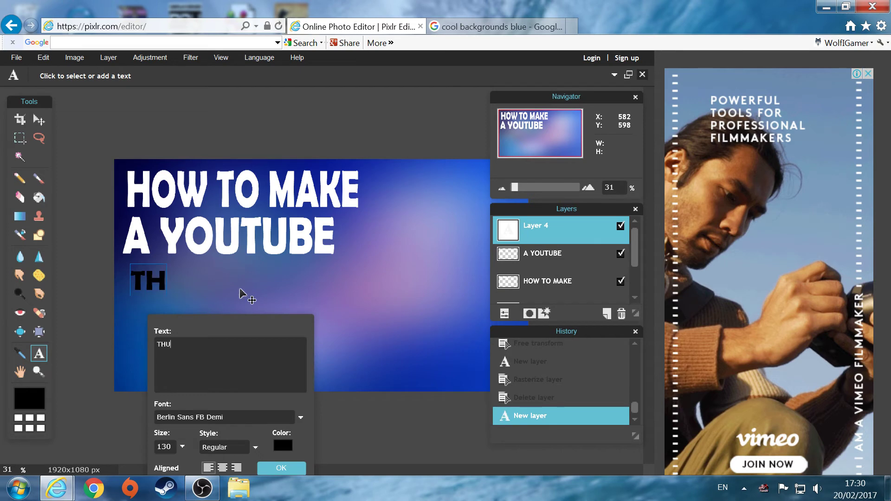
pyautogui.write('MBNAIL')
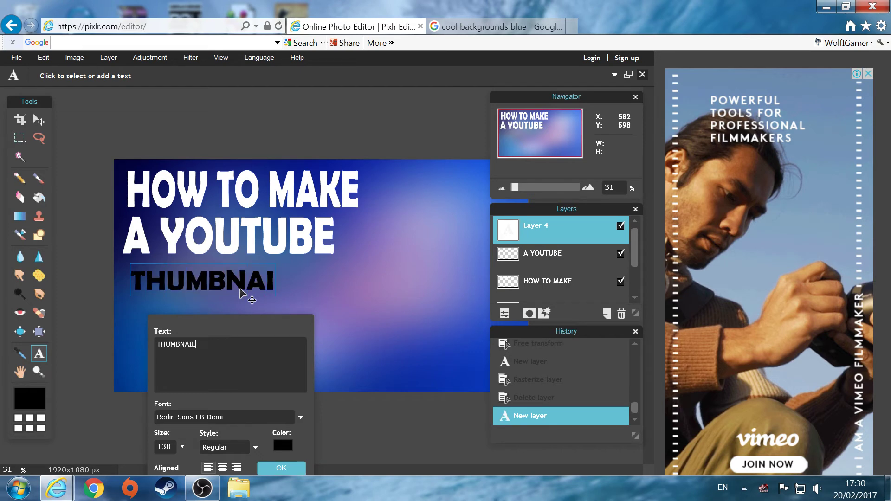
pyautogui.click(280, 446)
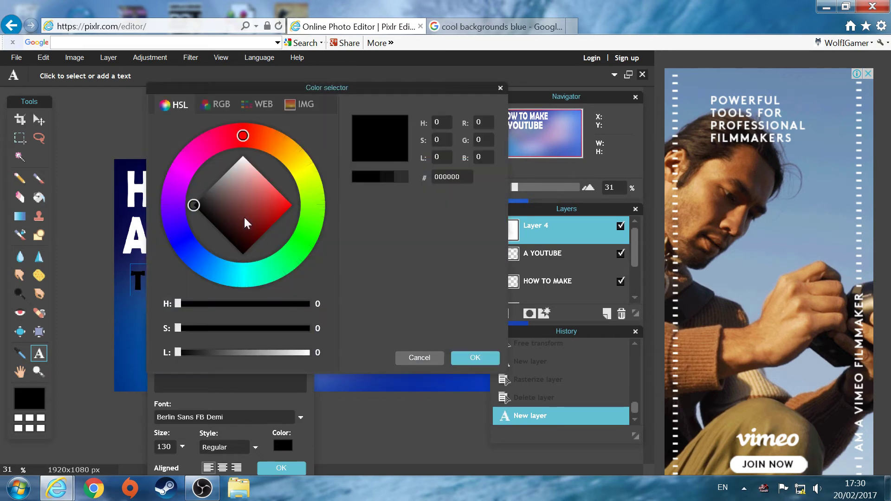
pyautogui.moveTo(247, 228); pyautogui.dragTo(248, 147)
pyautogui.click(475, 357)
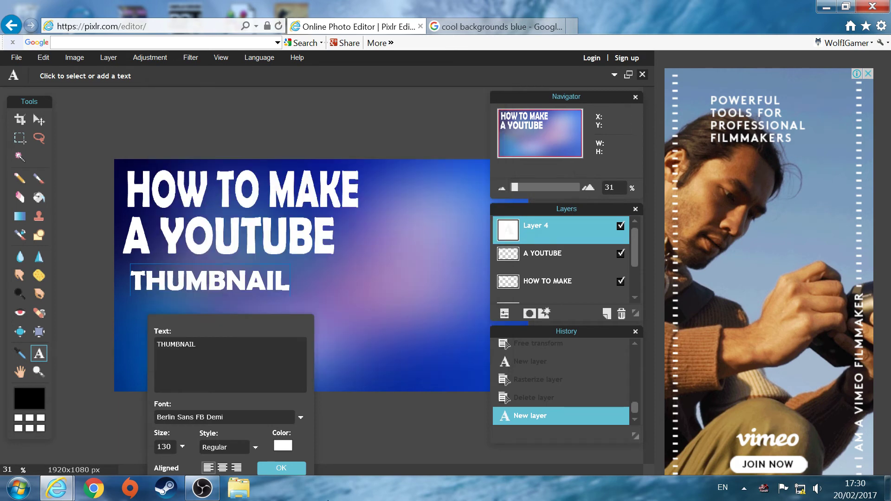
pyautogui.click(291, 469)
# Rasterize THUMBNAIL, enlarge it with Free transform, and align it under A YOUTUBE.
pyautogui.rightClick(557, 225)
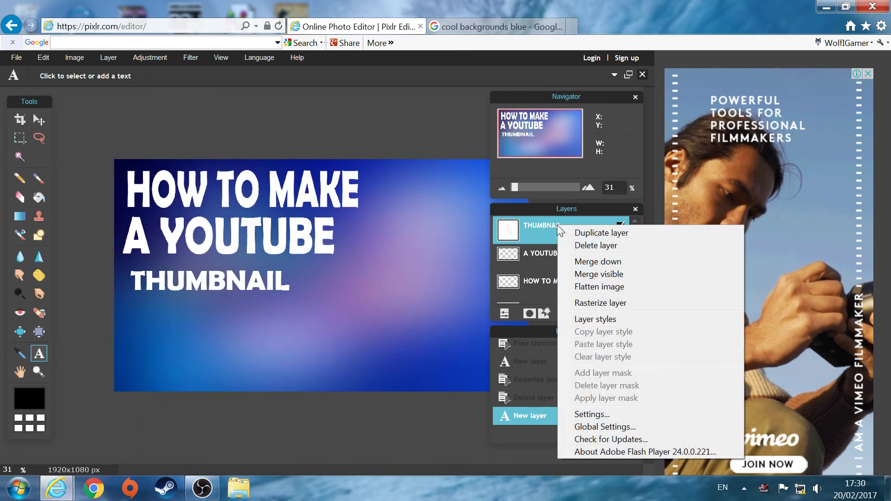
pyautogui.click(619, 304)
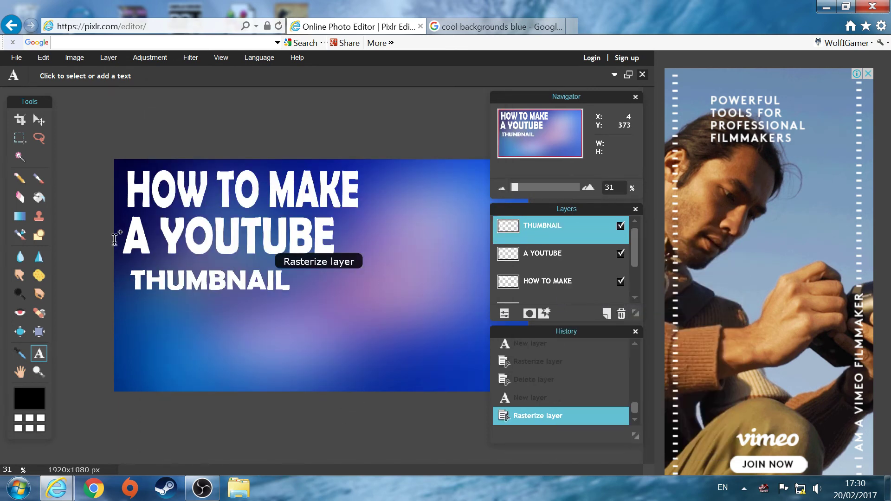
pyautogui.click(45, 57)
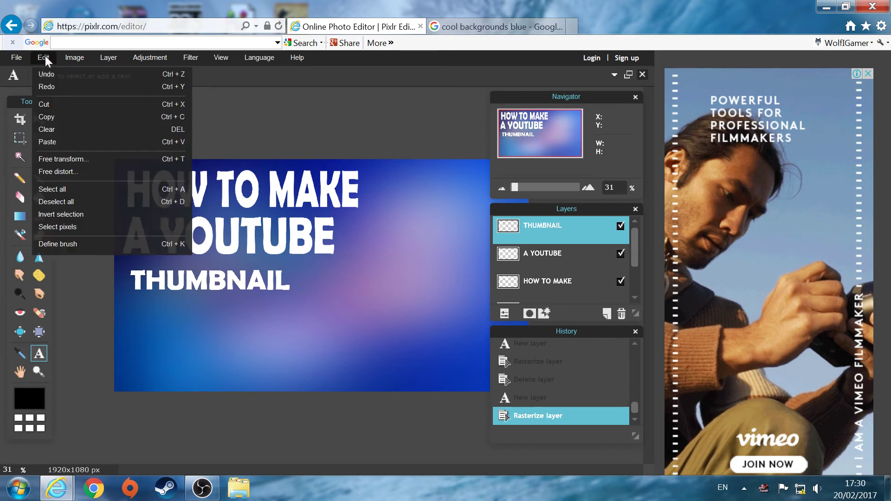
pyautogui.click(87, 158)
pyautogui.moveTo(293, 267); pyautogui.dragTo(324, 256)
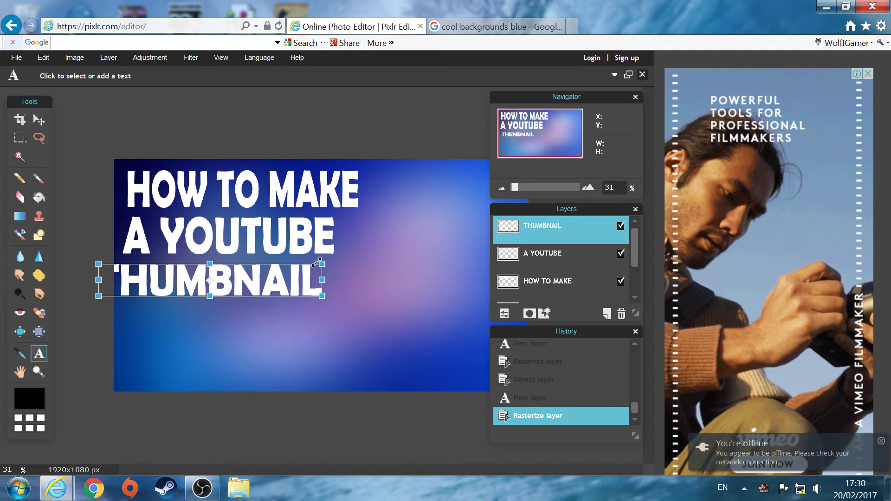
pyautogui.moveTo(273, 280); pyautogui.dragTo(295, 281)
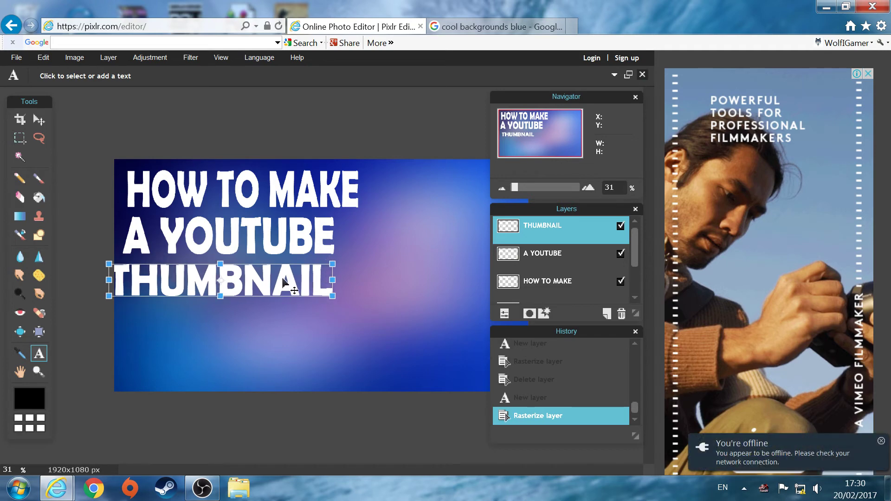
pyautogui.click(325, 359)
pyautogui.click(299, 304)
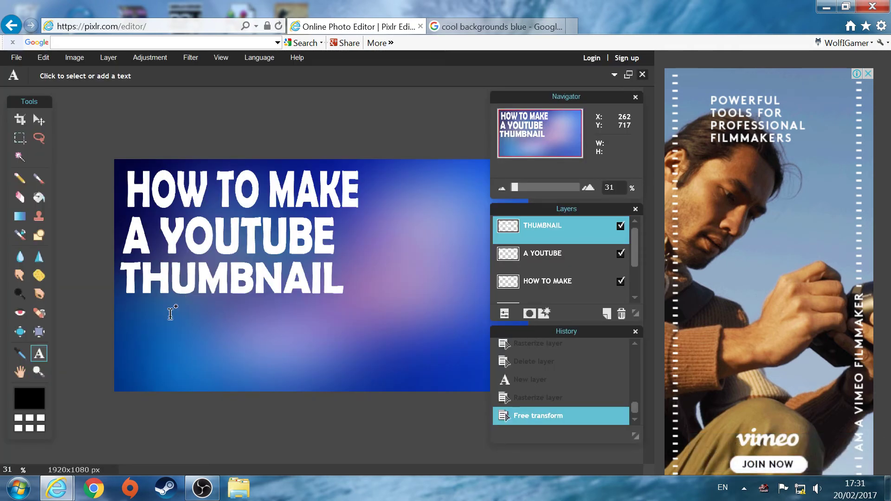
pyautogui.click(137, 377)
pyautogui.write('(w')
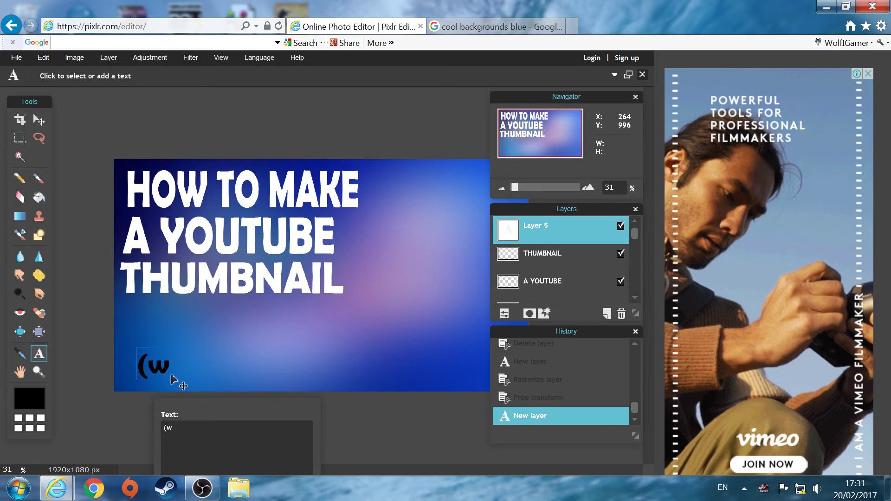
pyautogui.press('BackSpace')
pyautogui.write('W')
pyautogui.write('ITHOU')
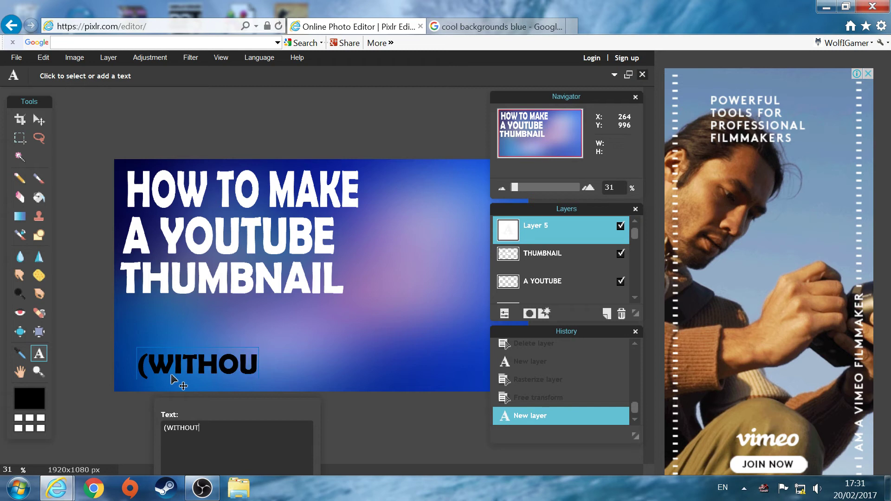
pyautogui.write('T PHOT')
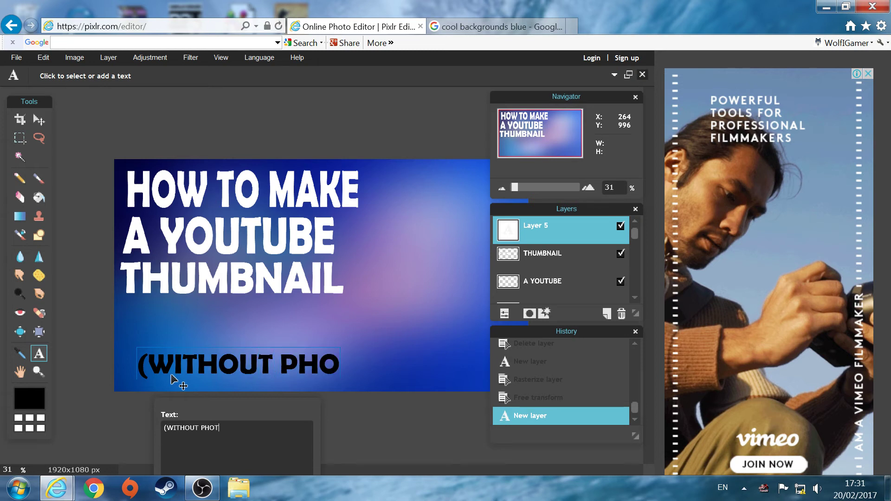
pyautogui.write('OSHOP')
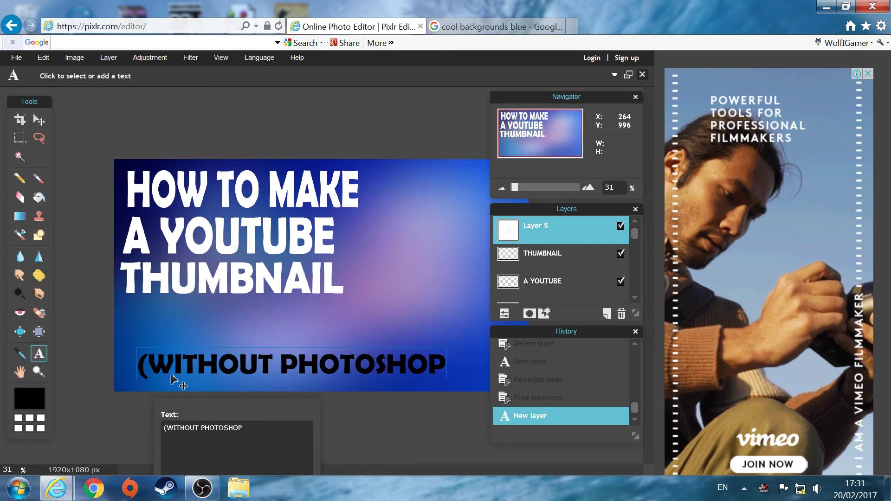
pyautogui.write('!')
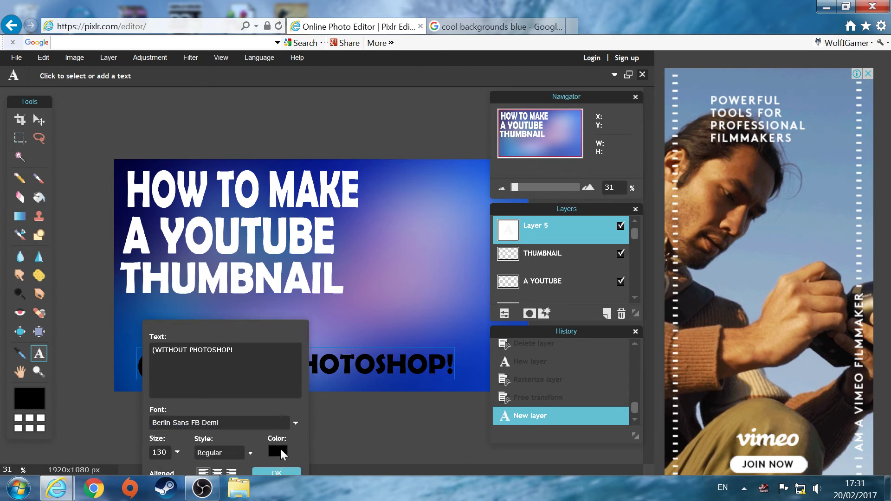
pyautogui.click(281, 449)
pyautogui.moveTo(220, 208); pyautogui.dragTo(260, 121)
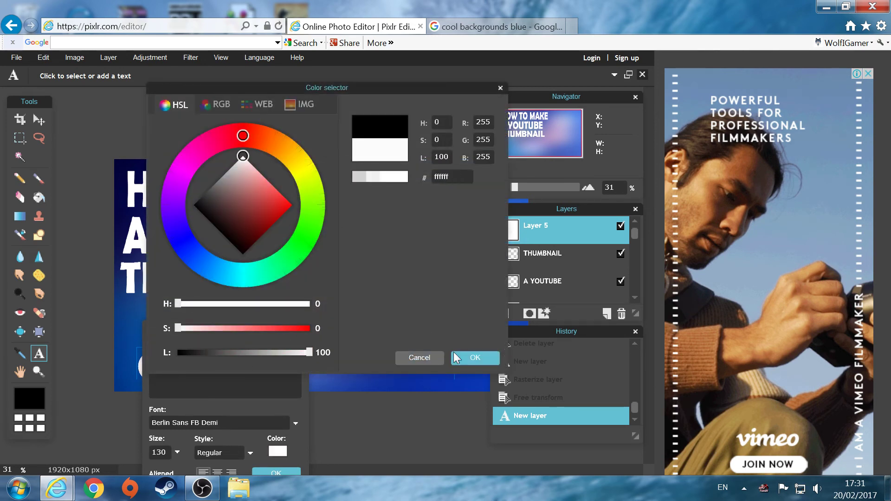
pyautogui.click(473, 358)
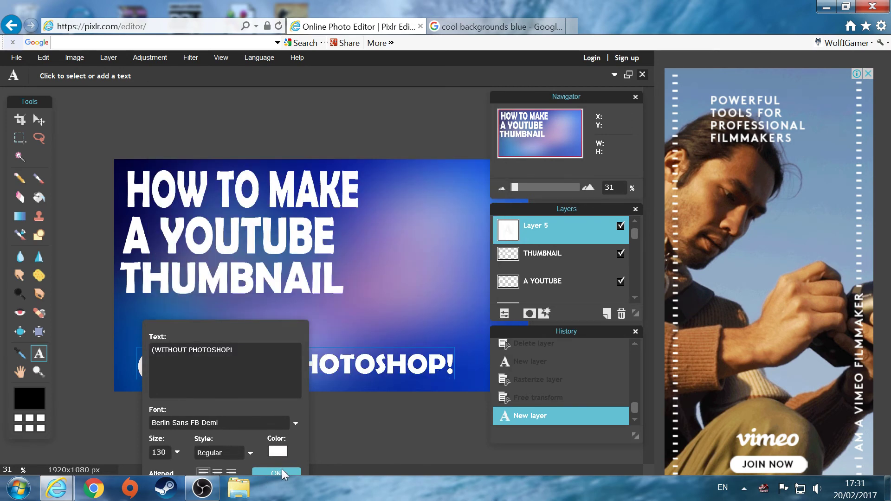
pyautogui.click(282, 469)
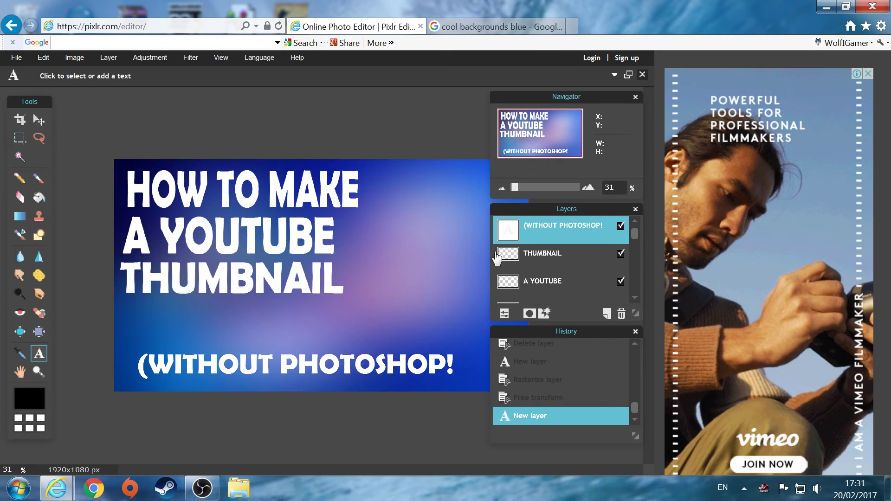
pyautogui.rightClick(538, 226)
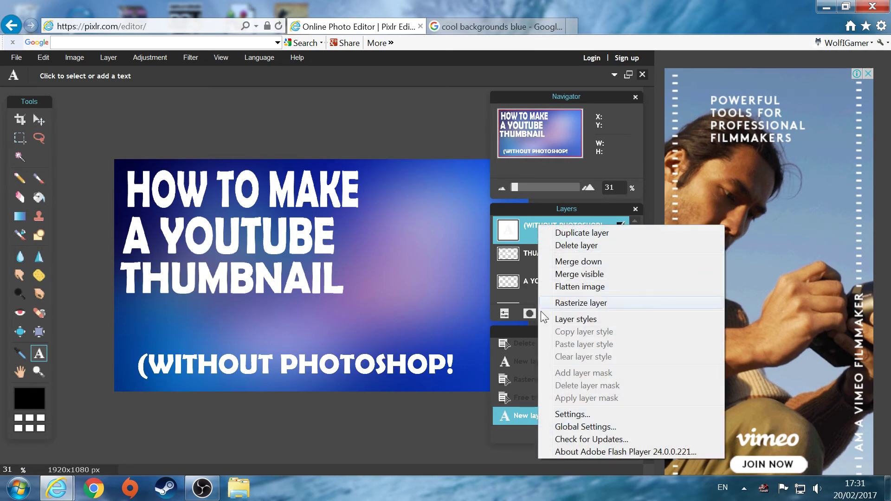
pyautogui.click(602, 246)
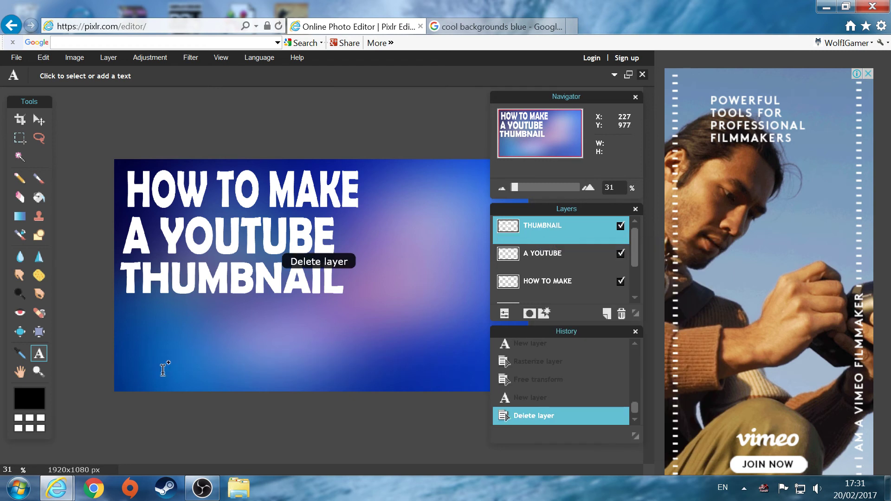
# Add a white 'WITHOUT PHOTOSHOP!!' text line near the bottom-left of the thumbnail.
pyautogui.click(145, 376)
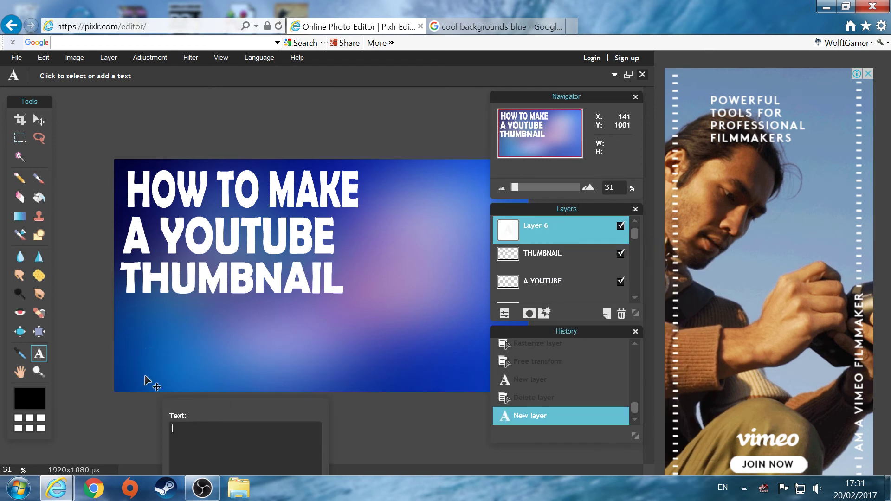
pyautogui.write('WITH')
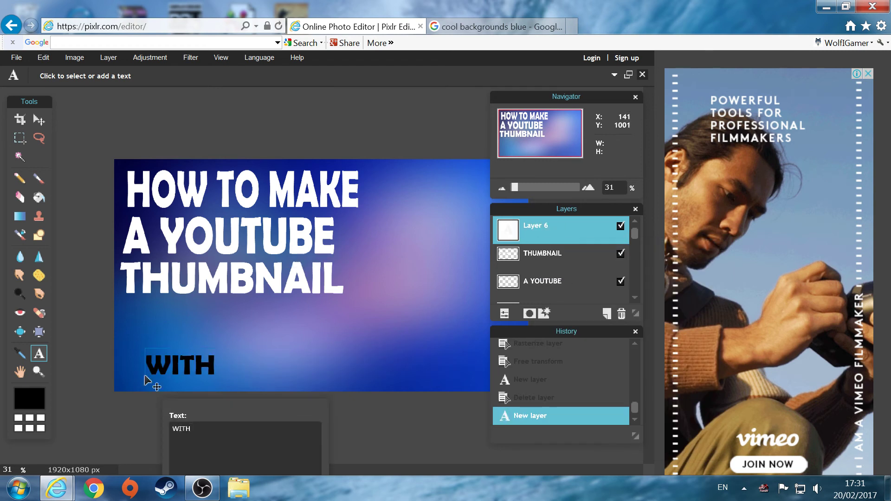
pyautogui.write('OUT P')
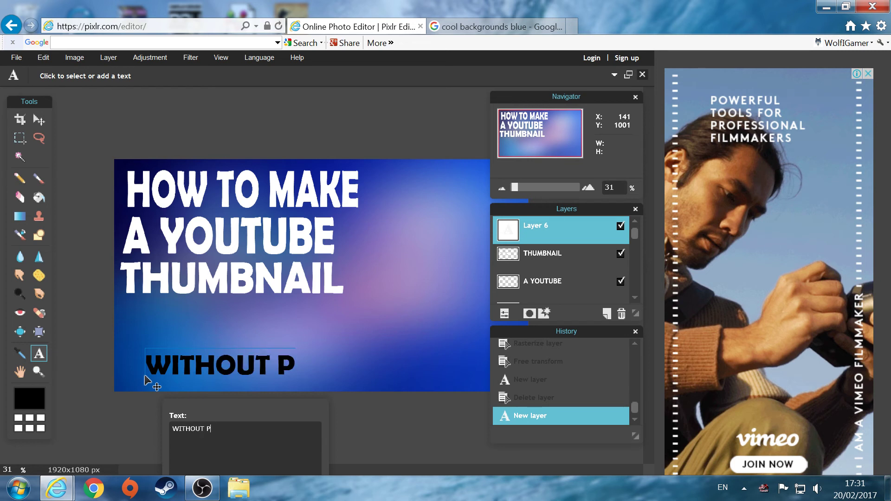
pyautogui.write('HOTOSHOP!!')
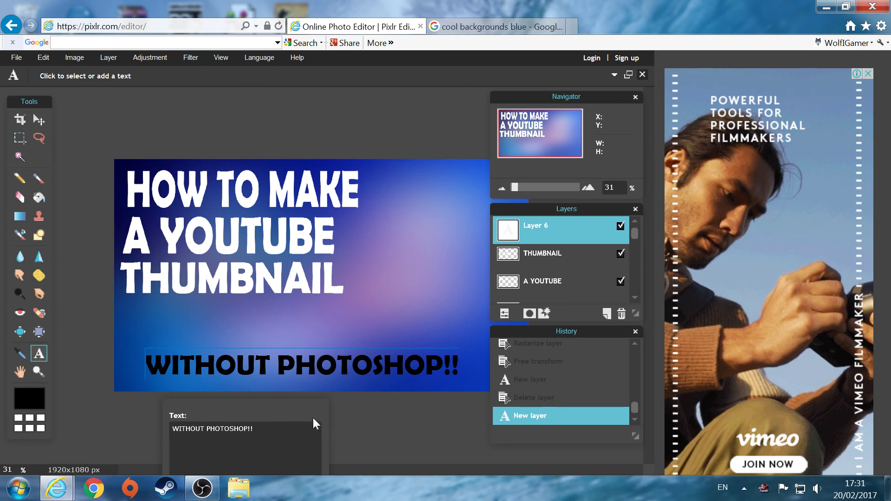
pyautogui.moveTo(314, 400)
pyautogui.mouseDown()
pyautogui.moveTo(344, 301)
pyautogui.moveTo(320, 284)
pyautogui.mouseUp()
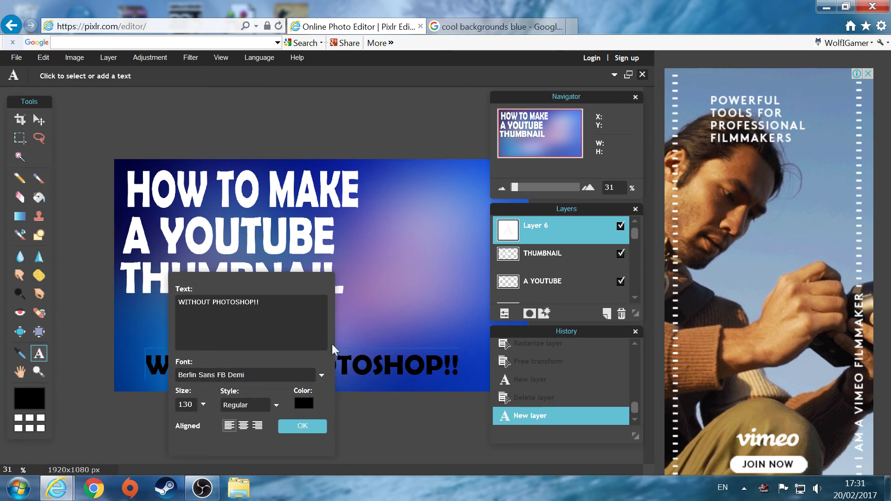
pyautogui.click(304, 403)
pyautogui.moveTo(179, 352); pyautogui.dragTo(311, 353)
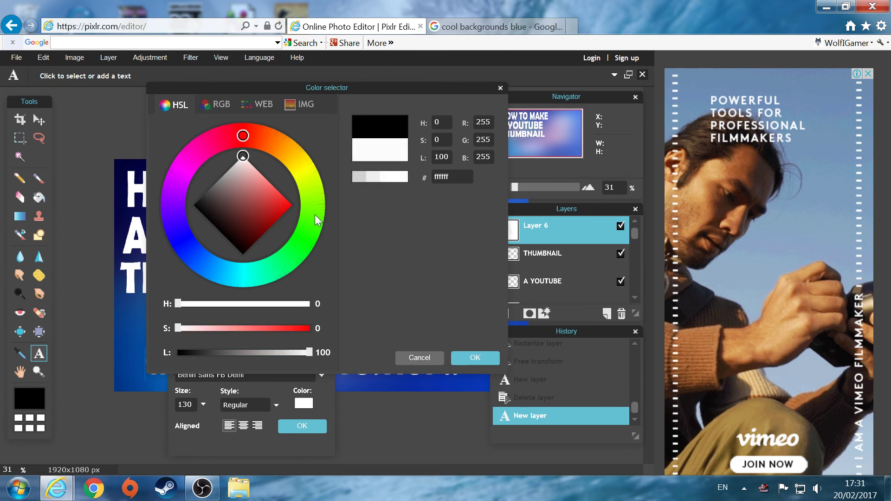
pyautogui.click(473, 357)
pyautogui.click(311, 425)
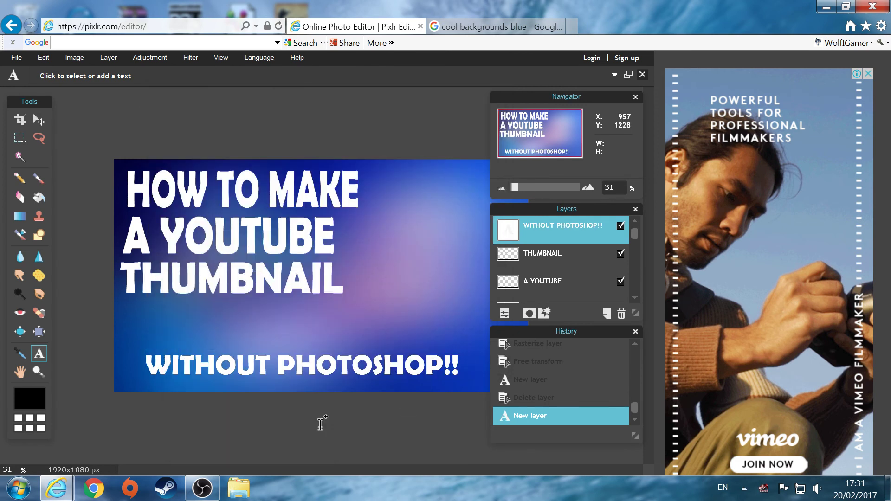
pyautogui.click(39, 120)
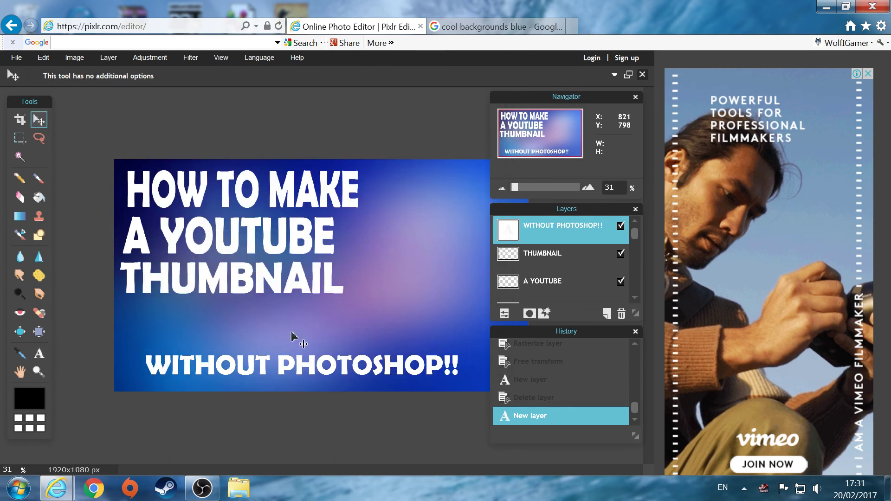
# Nudge the WITHOUT PHOTOSHOP!! text up slightly and rasterize its layer.
pyautogui.moveTo(322, 371); pyautogui.dragTo(314, 365)
pyautogui.rightClick(545, 223)
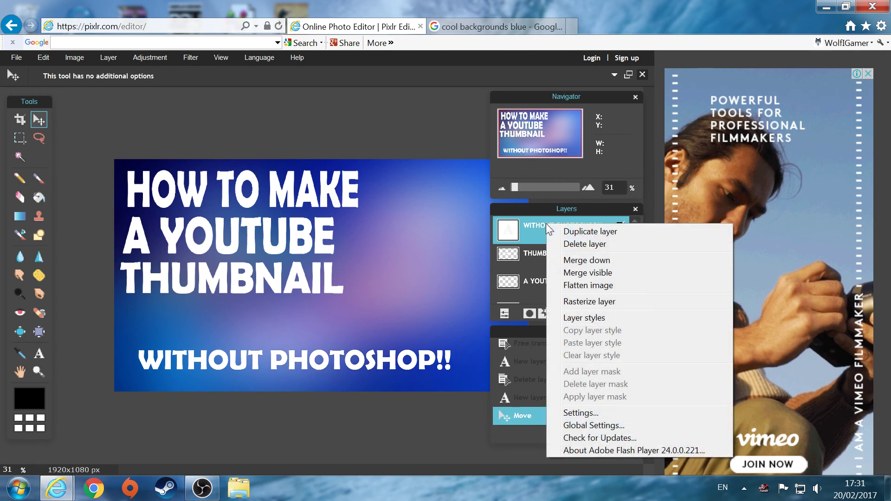
pyautogui.click(611, 305)
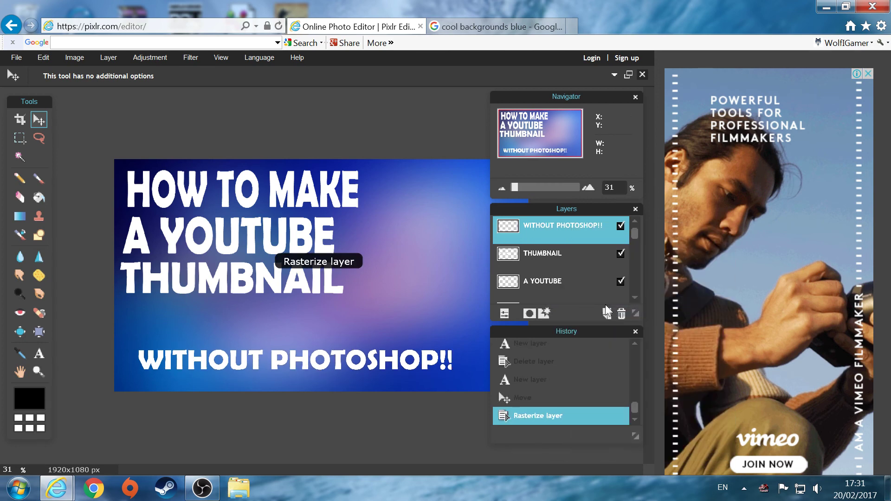
# Enlarge the WITHOUT PHOTOSHOP!! text with Free transform and position it along the bottom.
pyautogui.click(43, 57)
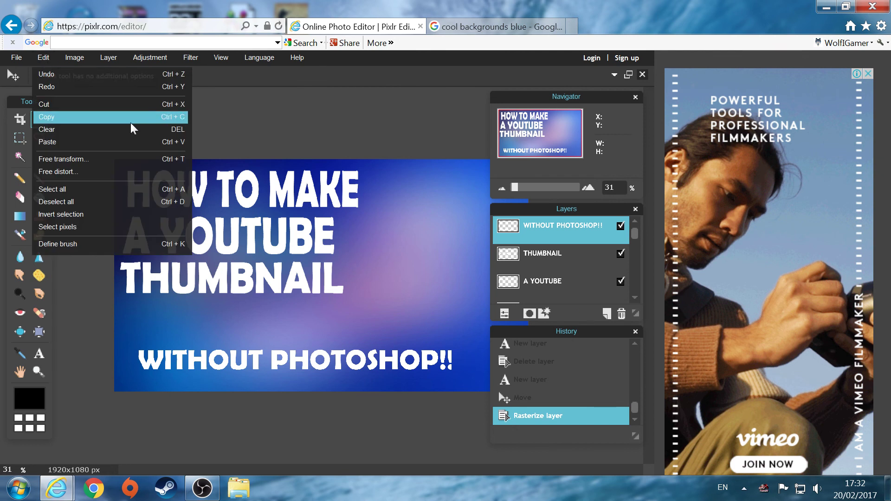
pyautogui.click(104, 160)
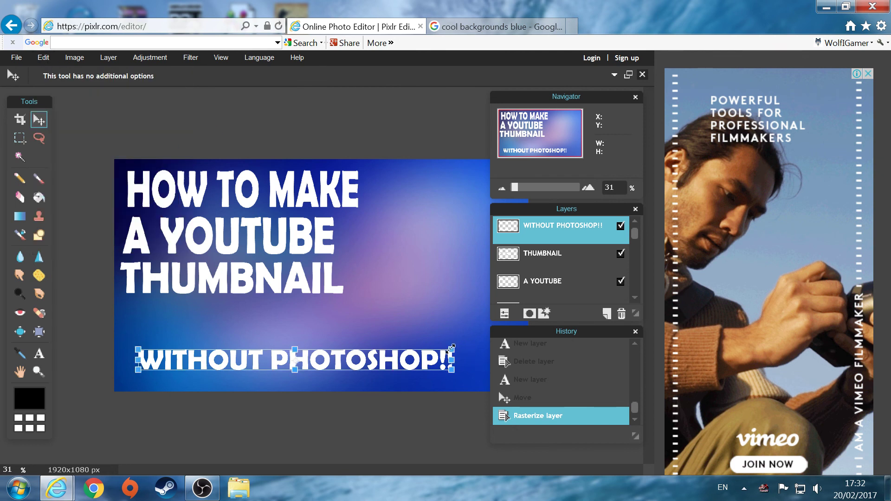
pyautogui.moveTo(451, 347); pyautogui.dragTo(468, 341)
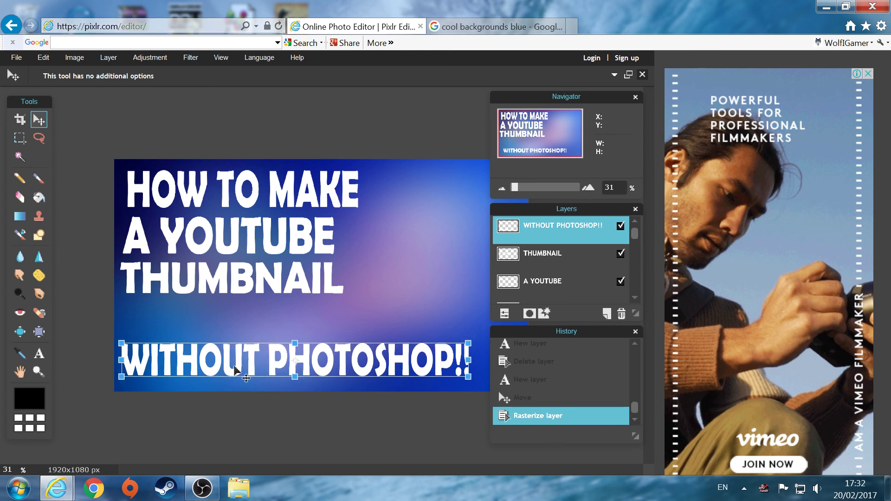
pyautogui.click(438, 269)
pyautogui.click(283, 287)
pyautogui.moveTo(357, 369); pyautogui.dragTo(366, 367)
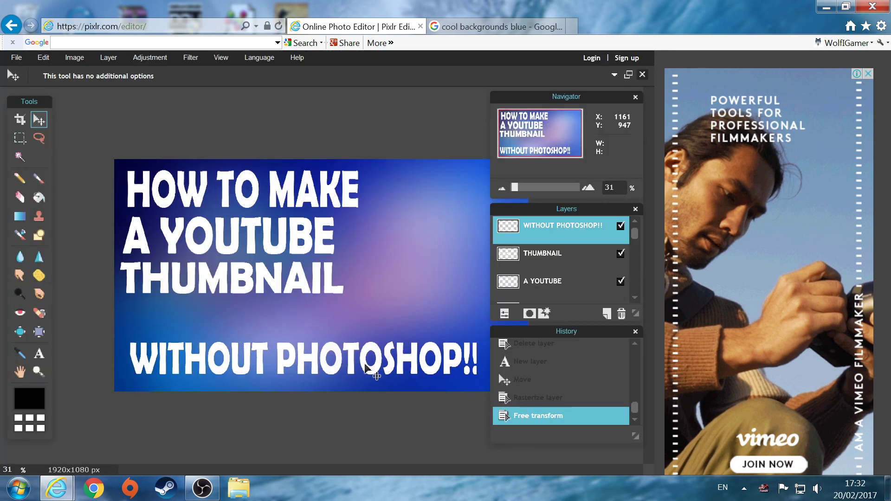
pyautogui.moveTo(365, 367); pyautogui.dragTo(366, 371)
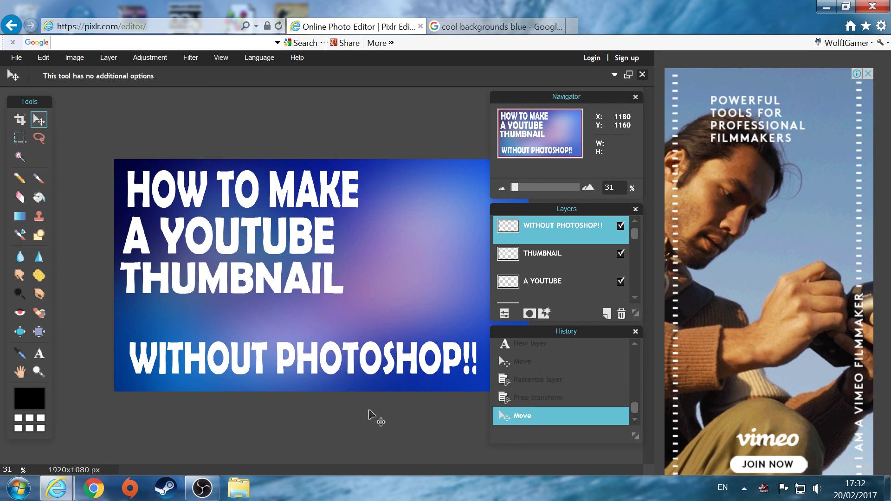